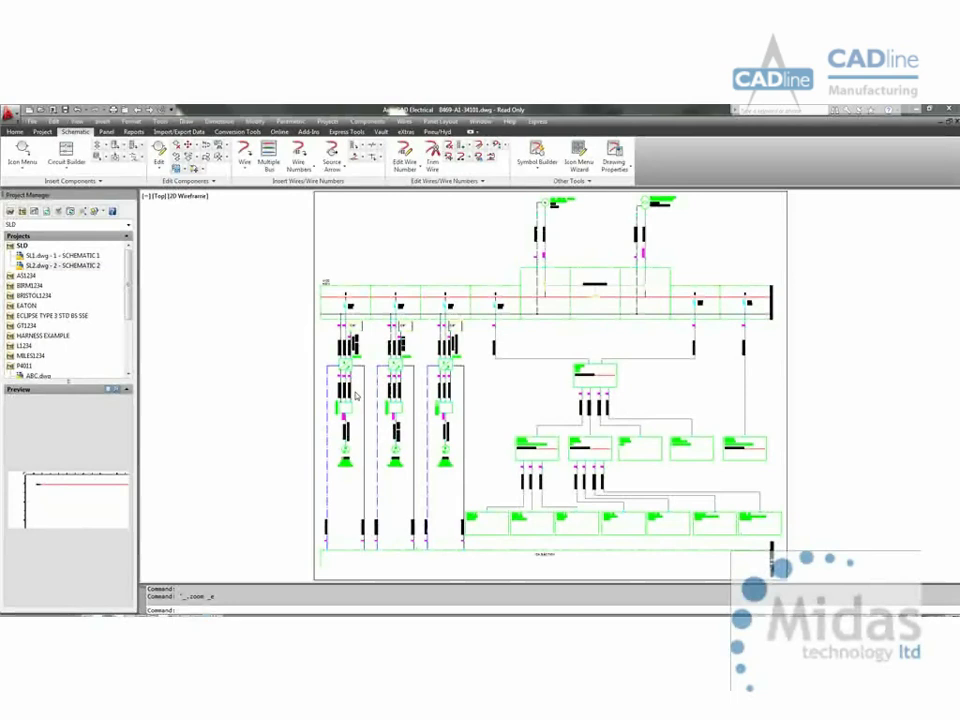
# Step: Zoom in and back out on the existing single-line diagram to review it
pyautogui.scroll(6, 356, 397)
pyautogui.scroll(-3, 355, 342)
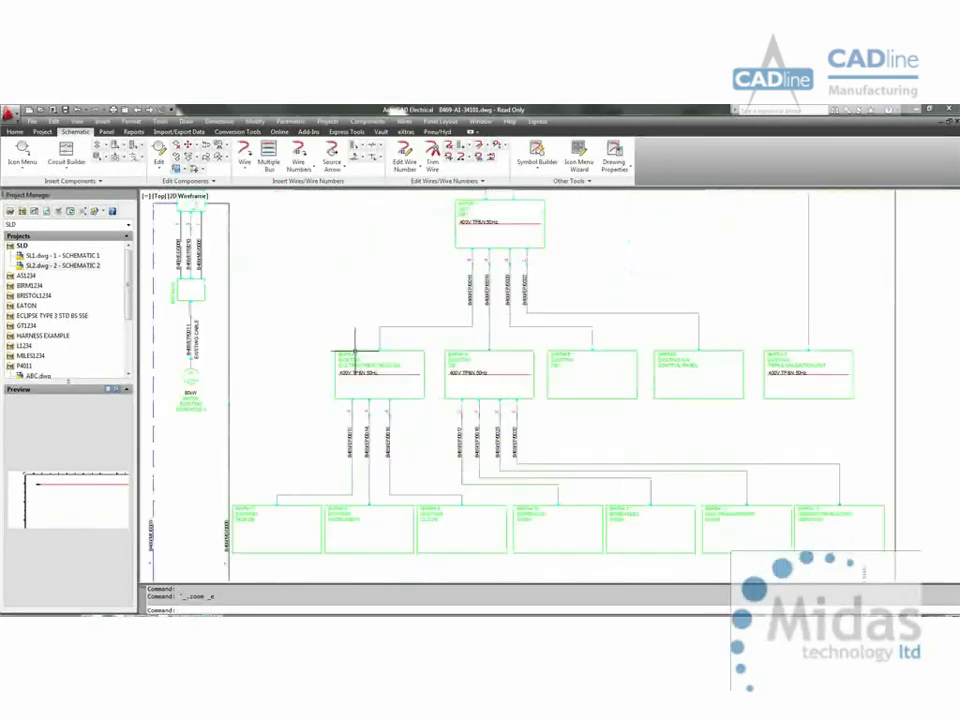
# Step: Open SL1.dwg from the SLD project and center the blank sheet in view
pyautogui.doubleClick(55, 255)
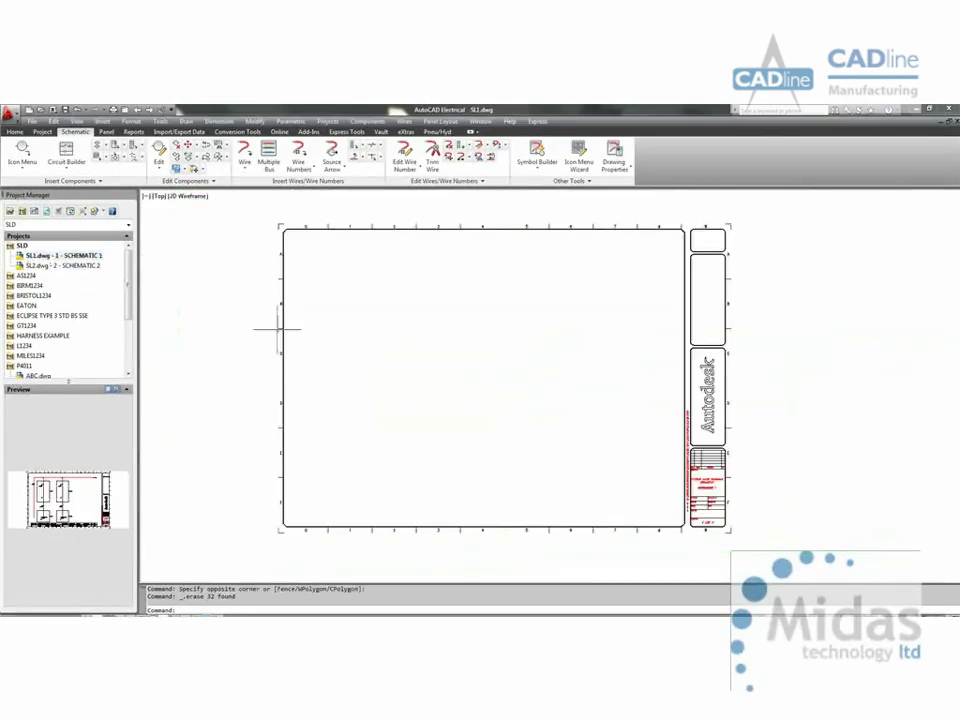
pyautogui.moveTo(401, 339); pyautogui.dragTo(380, 354, button='middle')
pyautogui.moveTo(309, 286); pyautogui.dragTo(269, 272, button='middle')
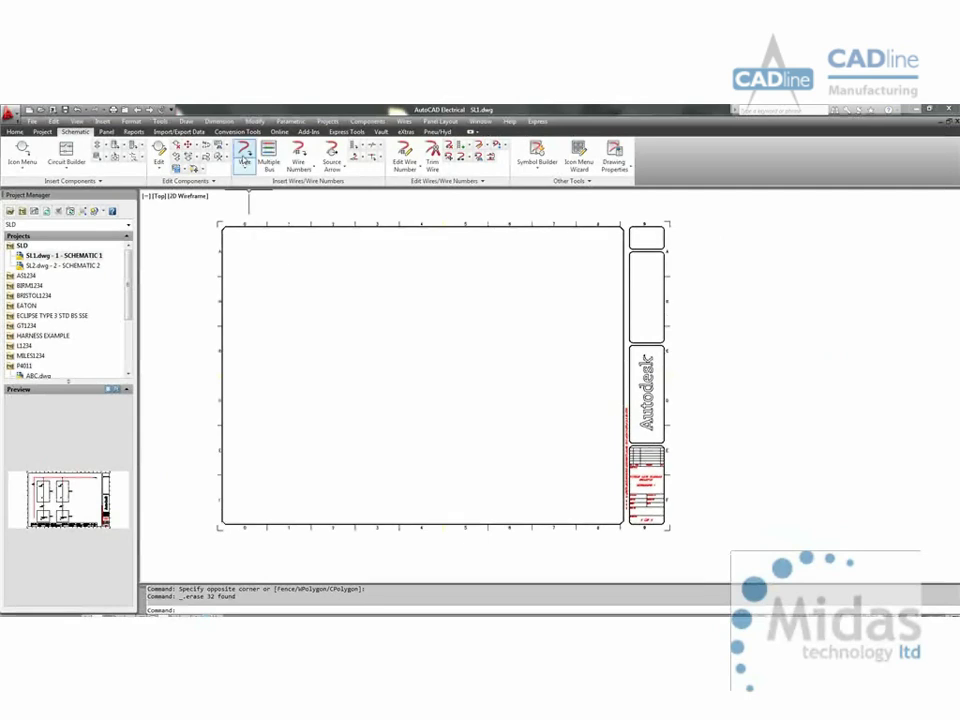
# Step: Draw an L-shaped BUSBARS-type wire along the left and top, plus a short vertical drop
pyautogui.click(244, 155)
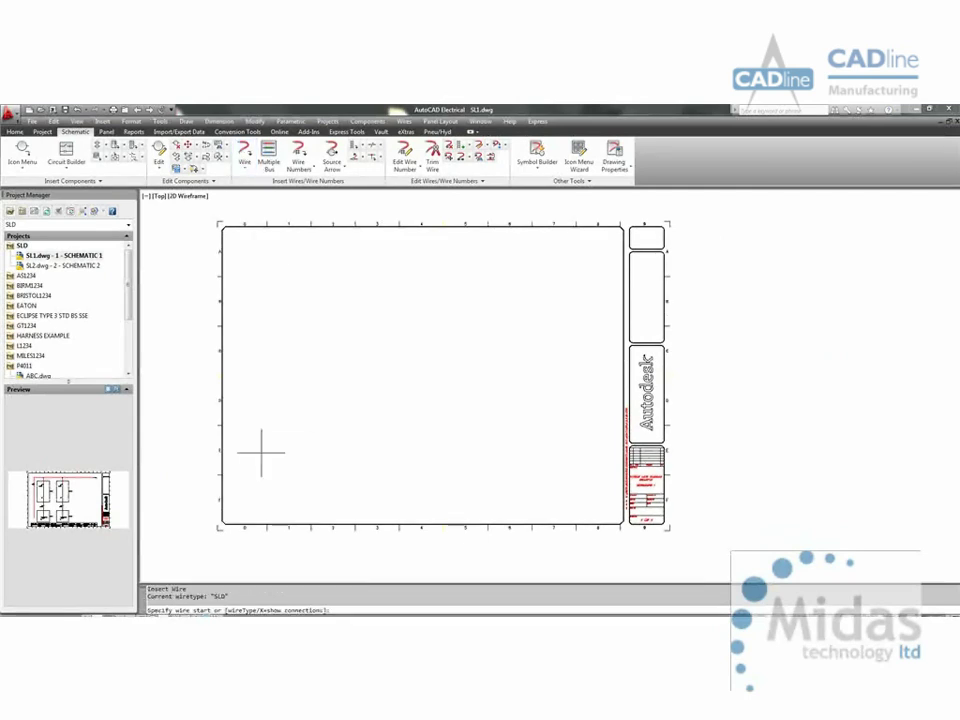
pyautogui.write('T')
pyautogui.press('Return')
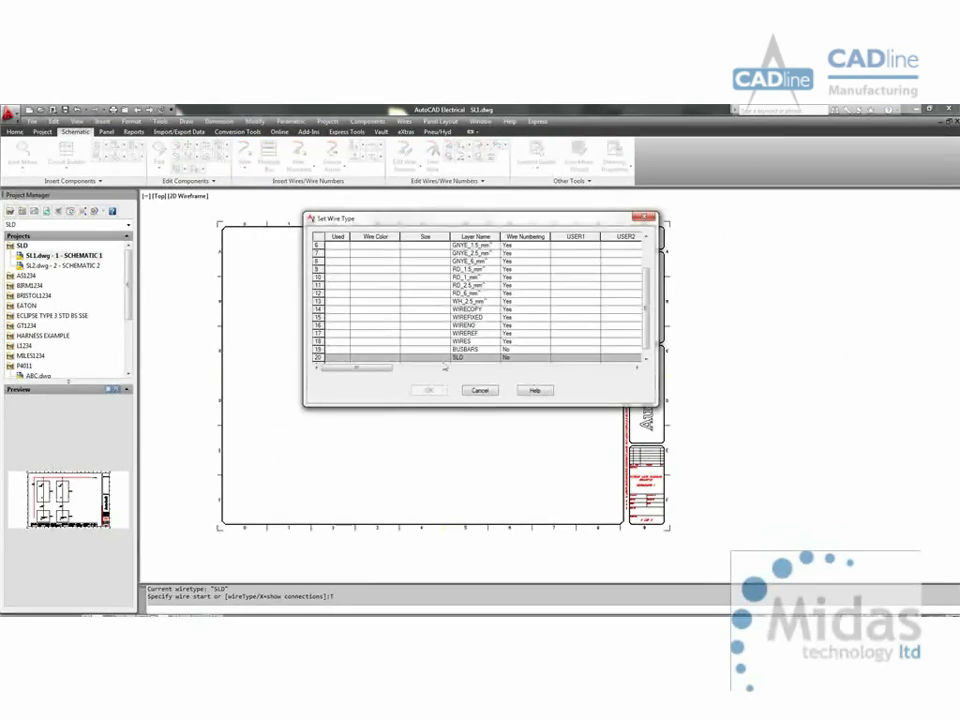
pyautogui.click(460, 349)
pyautogui.click(429, 390)
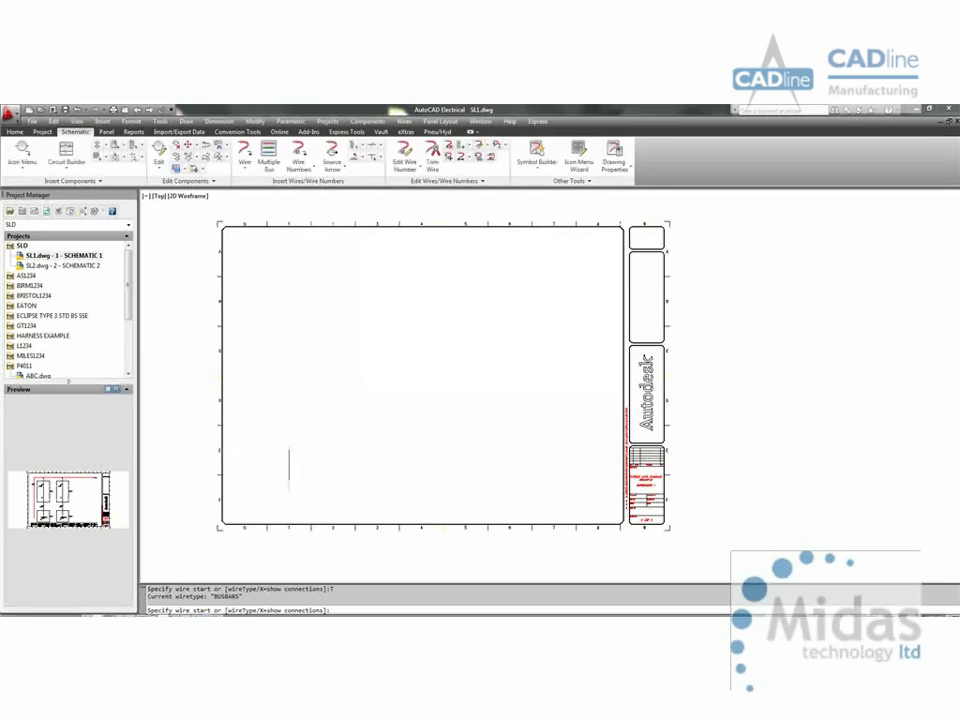
pyautogui.click(256, 478)
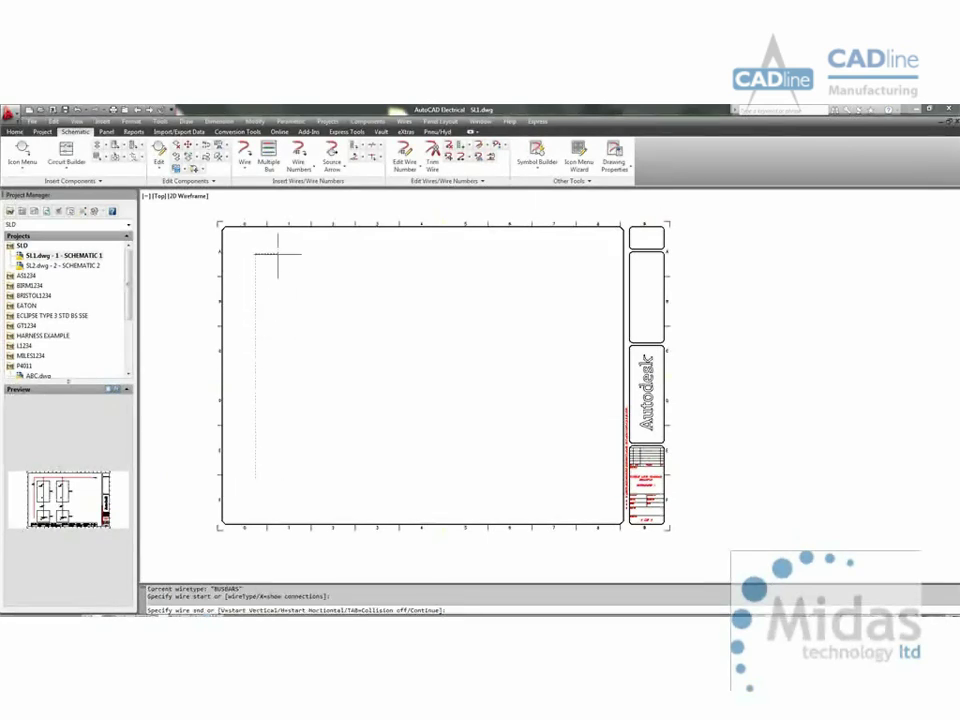
pyautogui.click(590, 256)
pyautogui.press('Return')
pyautogui.click(300, 256)
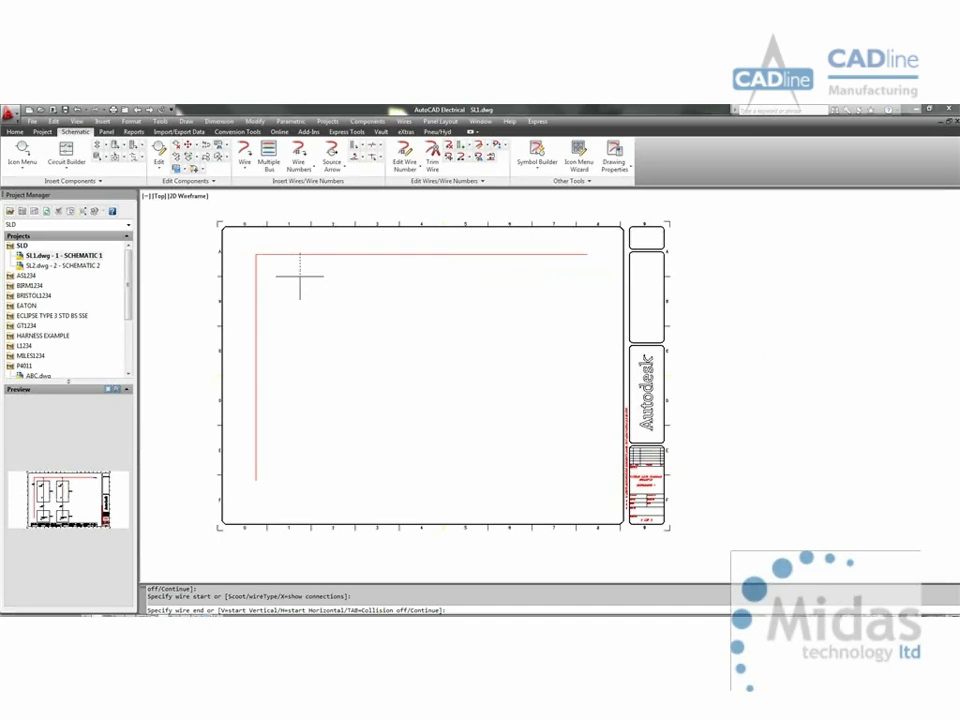
pyautogui.click(300, 293)
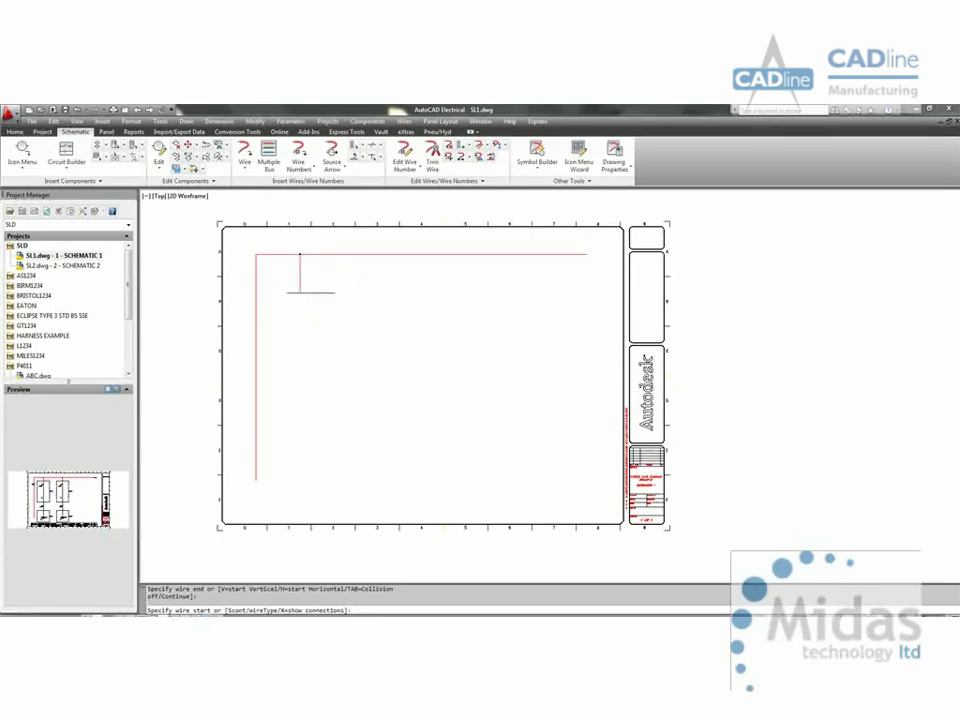
# Step: Insert a one-line Motor Control circuit breaker symbol on the busbar drop wire
pyautogui.rightClick(302, 292)
pyautogui.moveTo(395, 323)
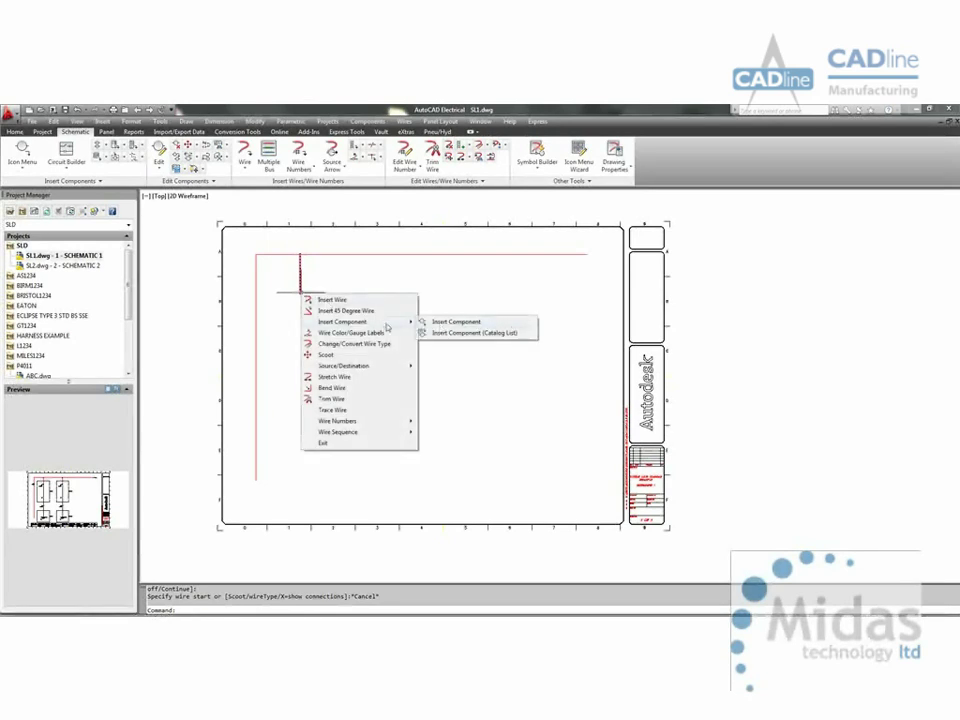
pyautogui.click(443, 326)
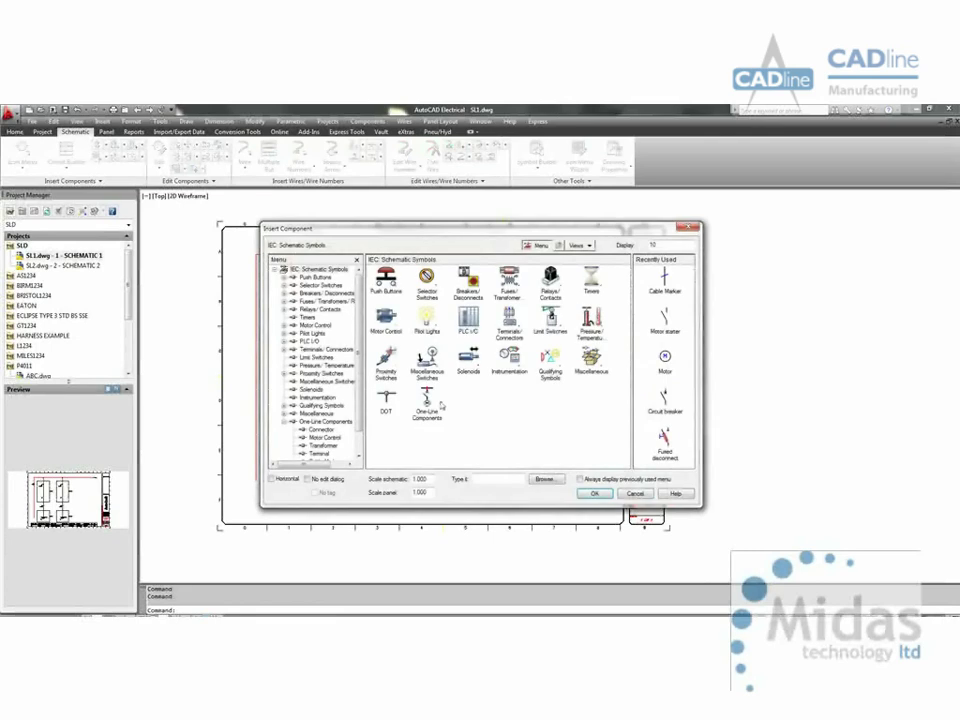
pyautogui.click(427, 398)
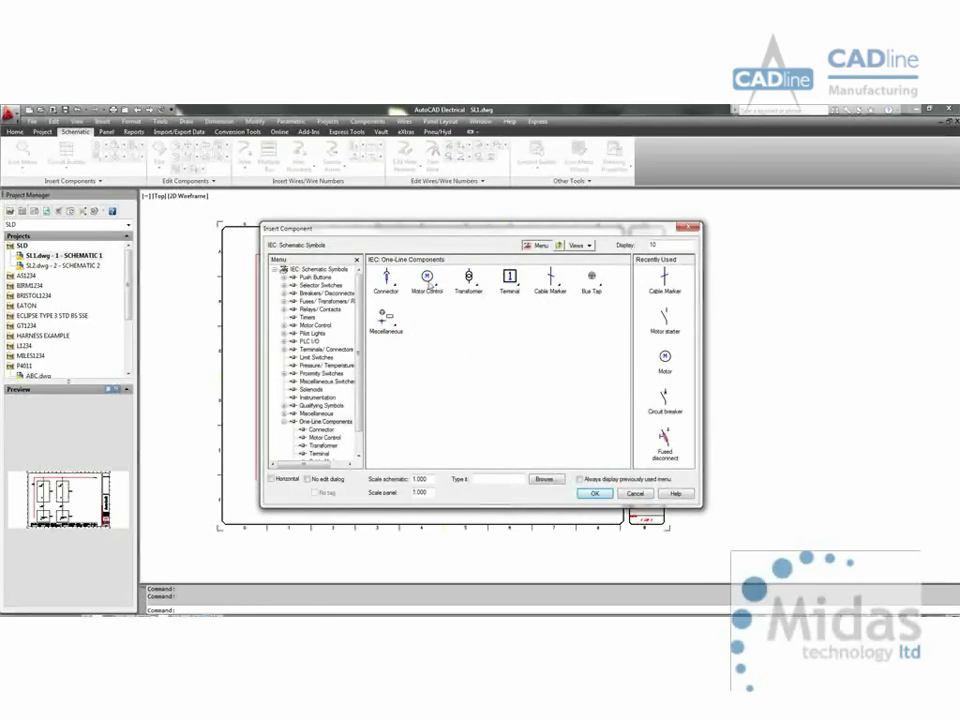
pyautogui.click(428, 278)
pyautogui.click(386, 281)
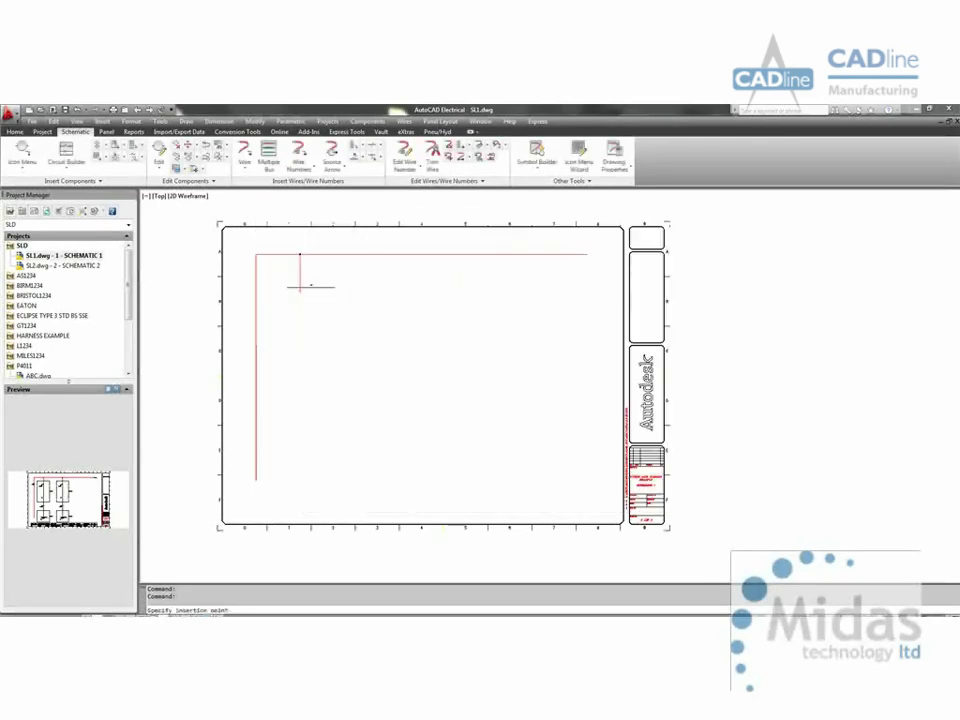
pyautogui.click(299, 294)
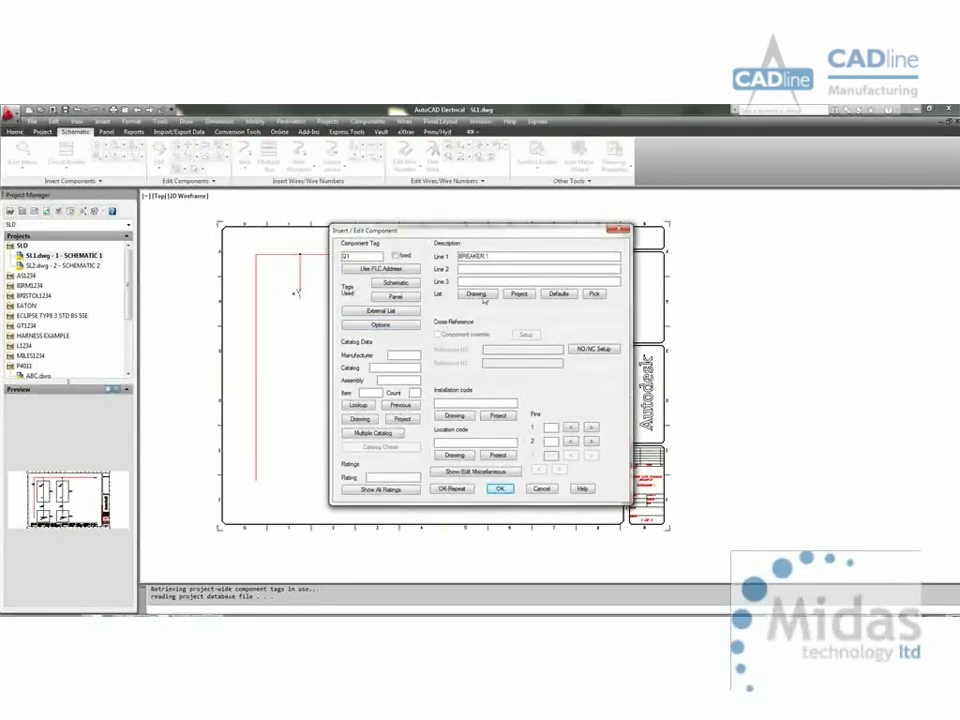
# Step: Assign the breaker catalog part Telemecanique GV2ME20 (13A) and finish it as Q1
pyautogui.click(363, 409)
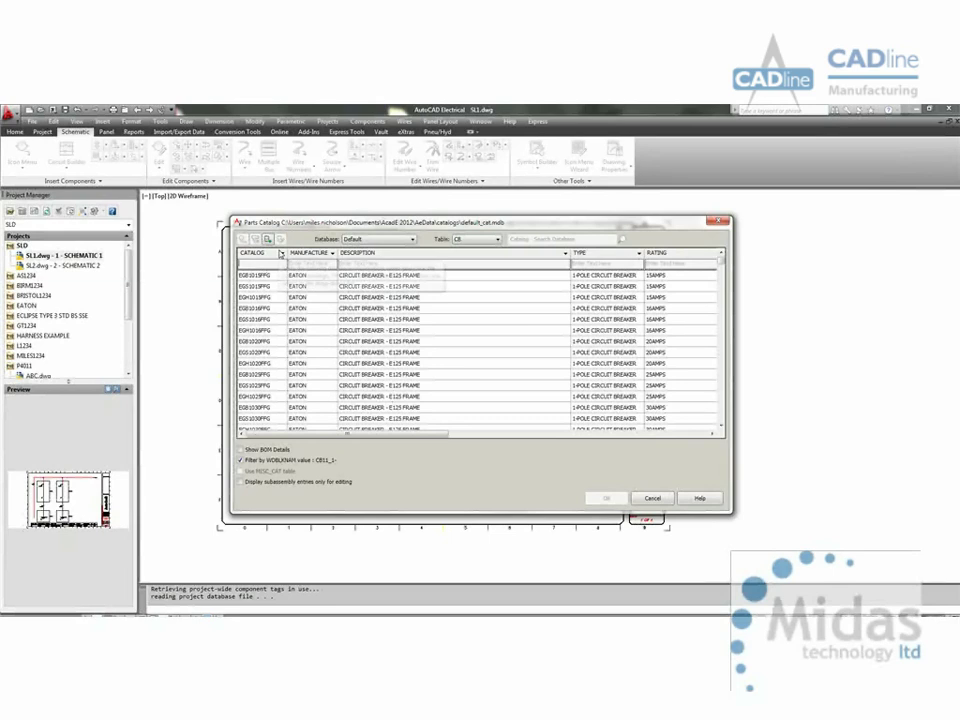
pyautogui.write('2ME')
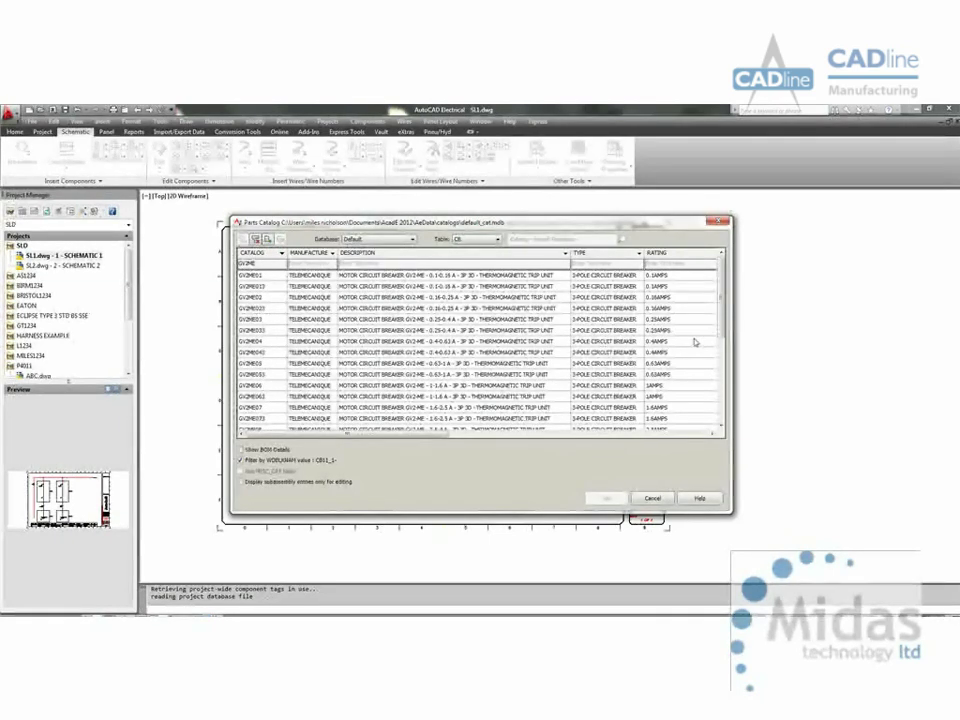
pyautogui.scroll(-2, 718, 360)
pyautogui.scroll(-3, 545, 290)
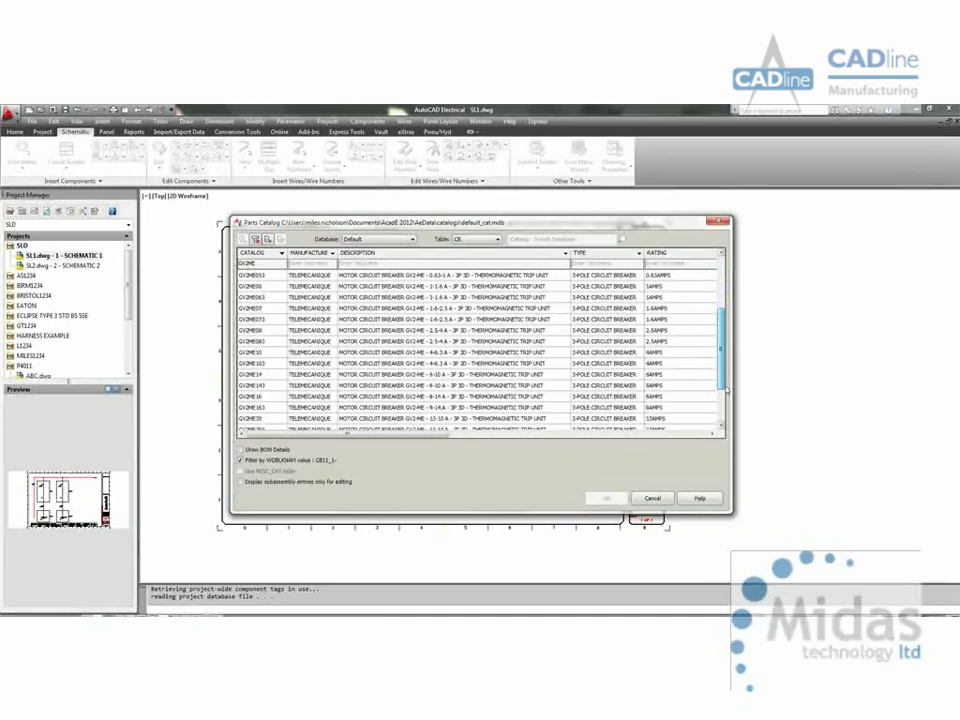
pyautogui.click(252, 397)
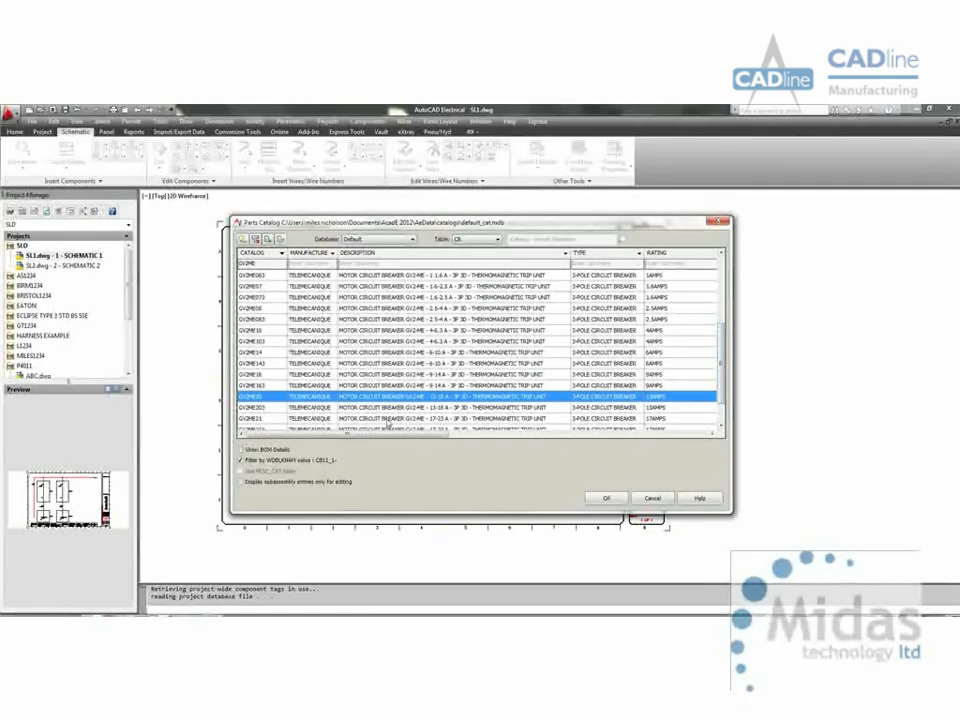
pyautogui.click(600, 499)
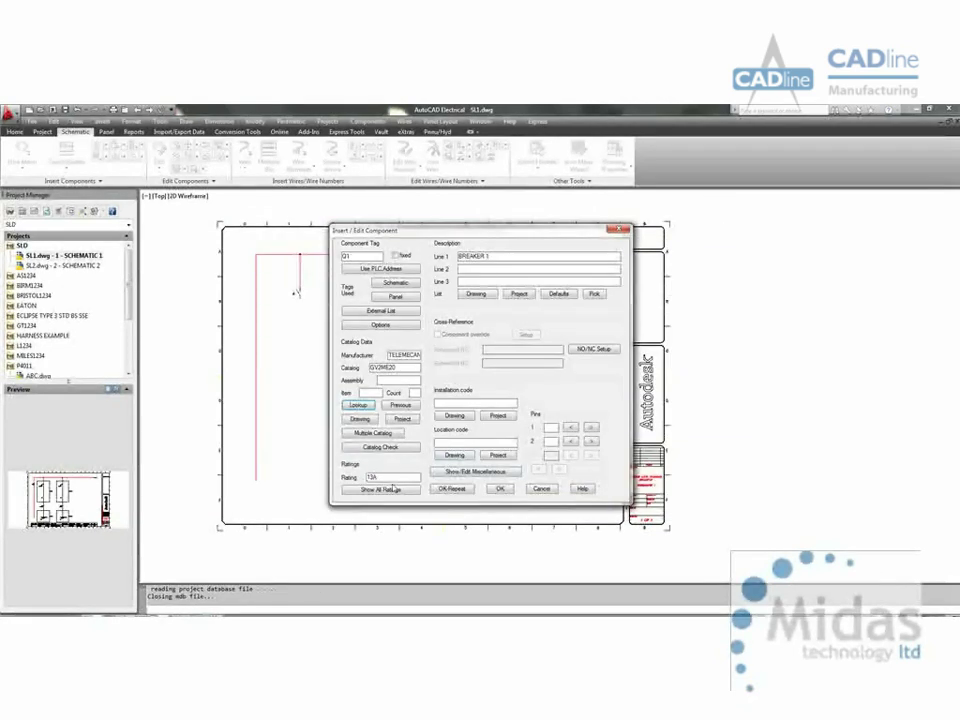
pyautogui.click(500, 489)
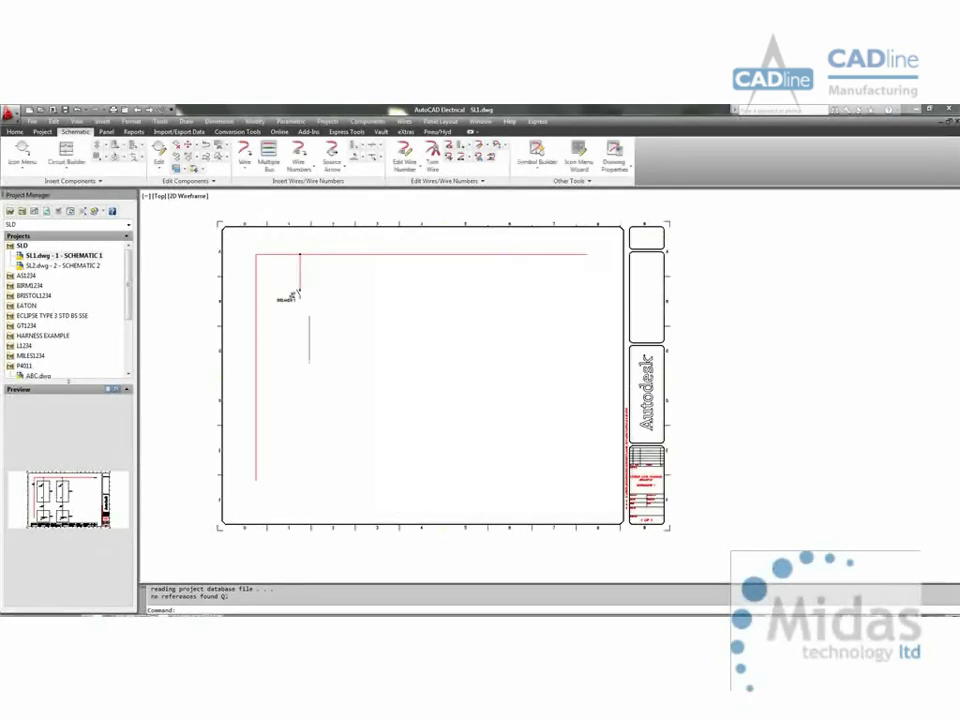
# Step: Draw a vertical SLD-type wire from just below Q1 to near the sheet bottom
pyautogui.scroll(3, 296, 283)
pyautogui.scroll(-5, 343, 369)
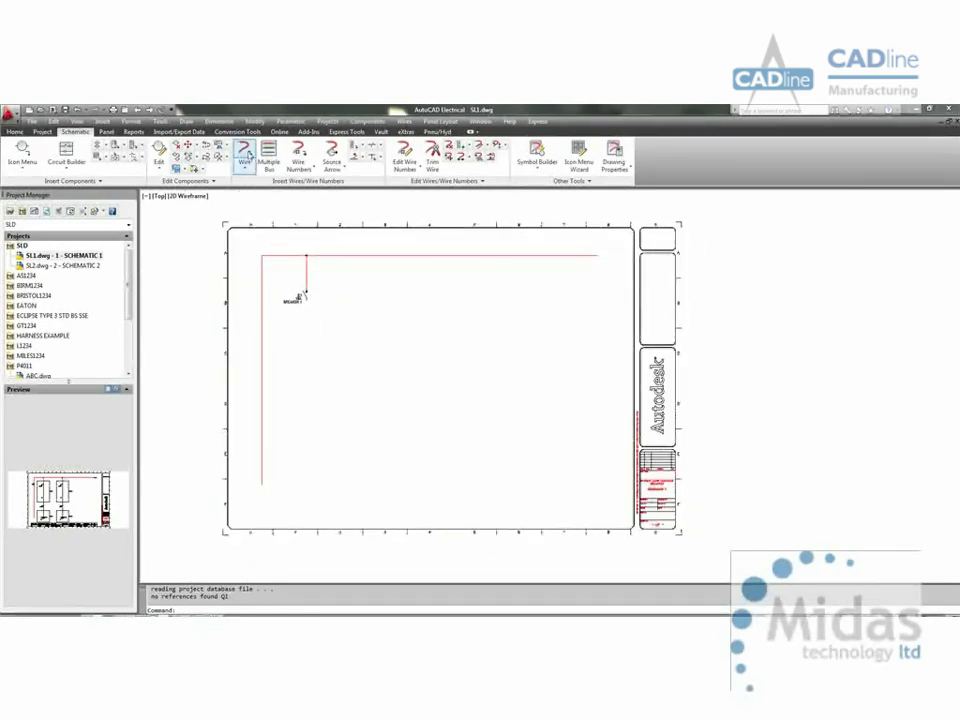
pyautogui.click(244, 155)
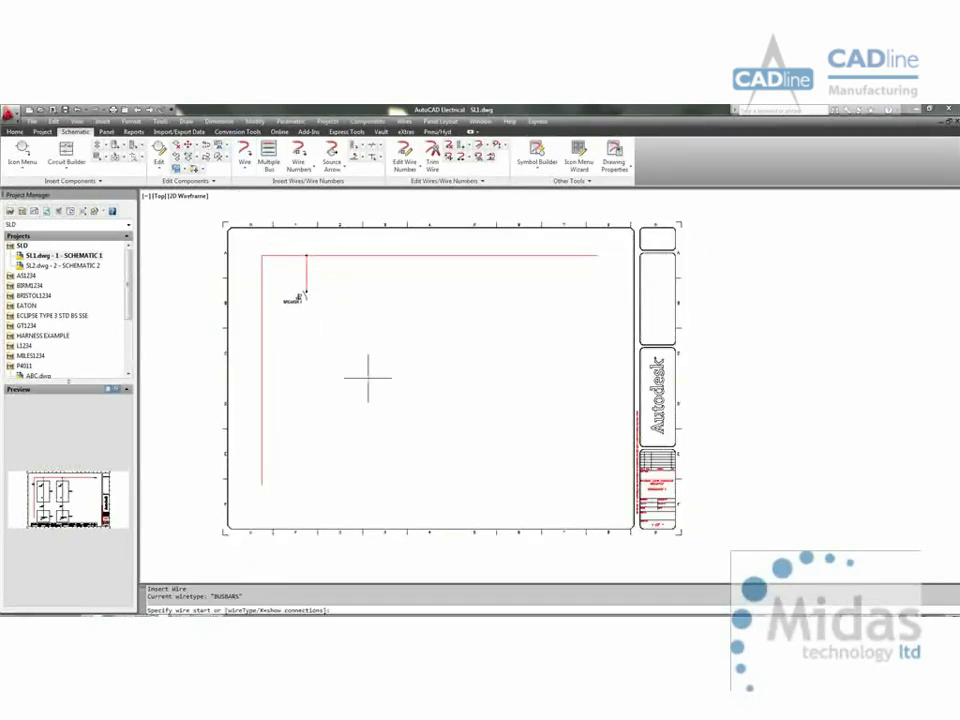
pyautogui.write('T')
pyautogui.press('Return')
pyautogui.click(472, 358)
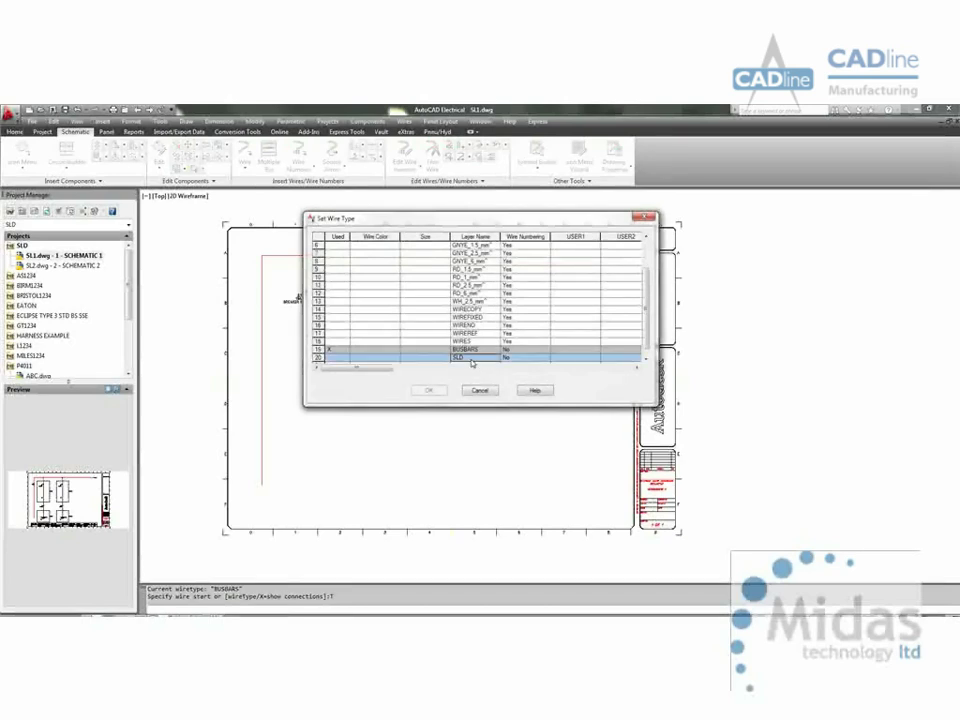
pyautogui.click(428, 390)
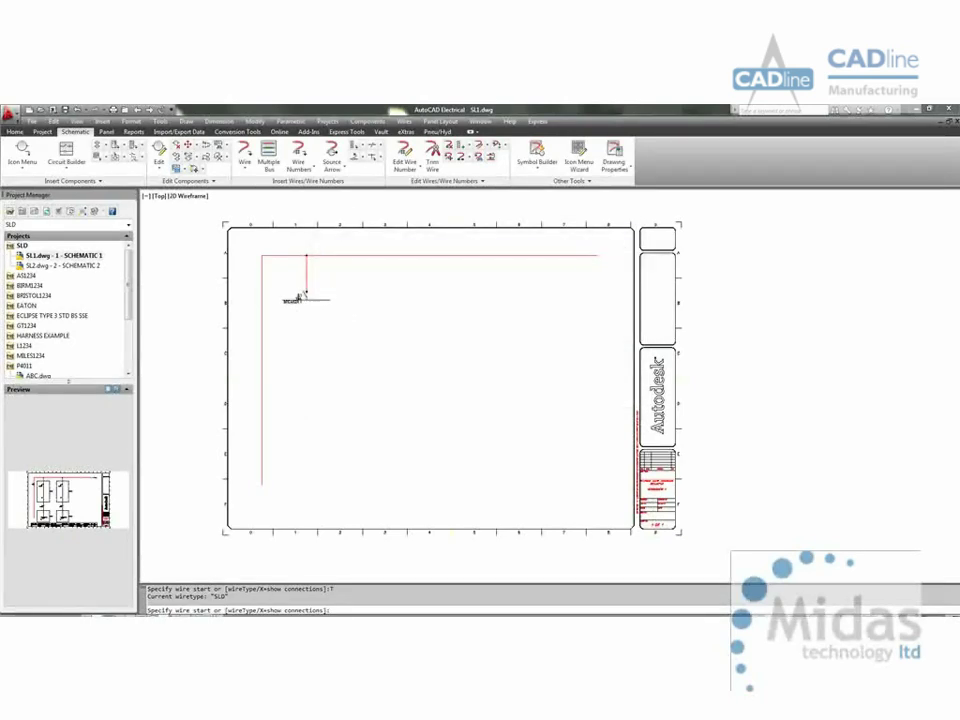
pyautogui.click(306, 297)
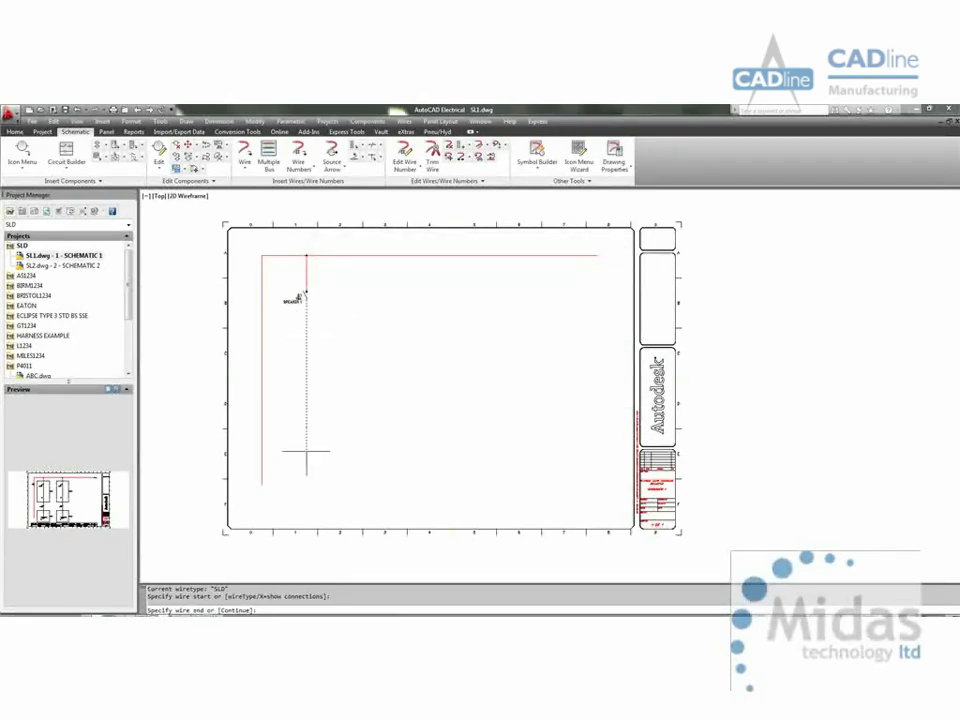
pyautogui.click(306, 485)
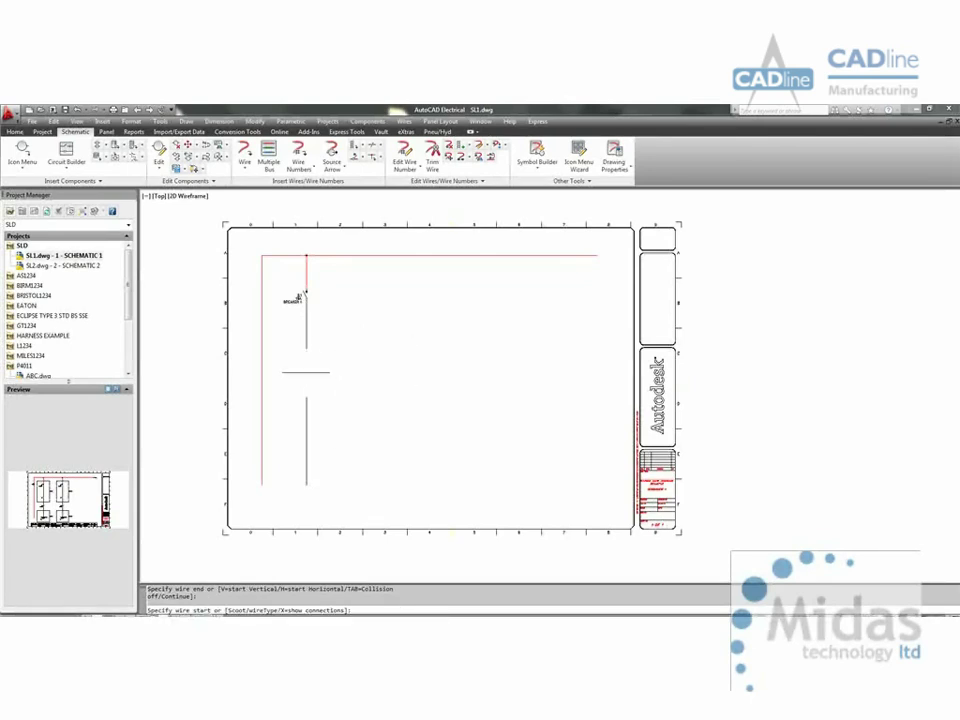
pyautogui.press('Escape')
# Step: Place motor M1 at the wire's bottom with ABB 22 HP catalog part 3GJP224220-ASG
pyautogui.rightClick(306, 370)
pyautogui.moveTo(352, 398)
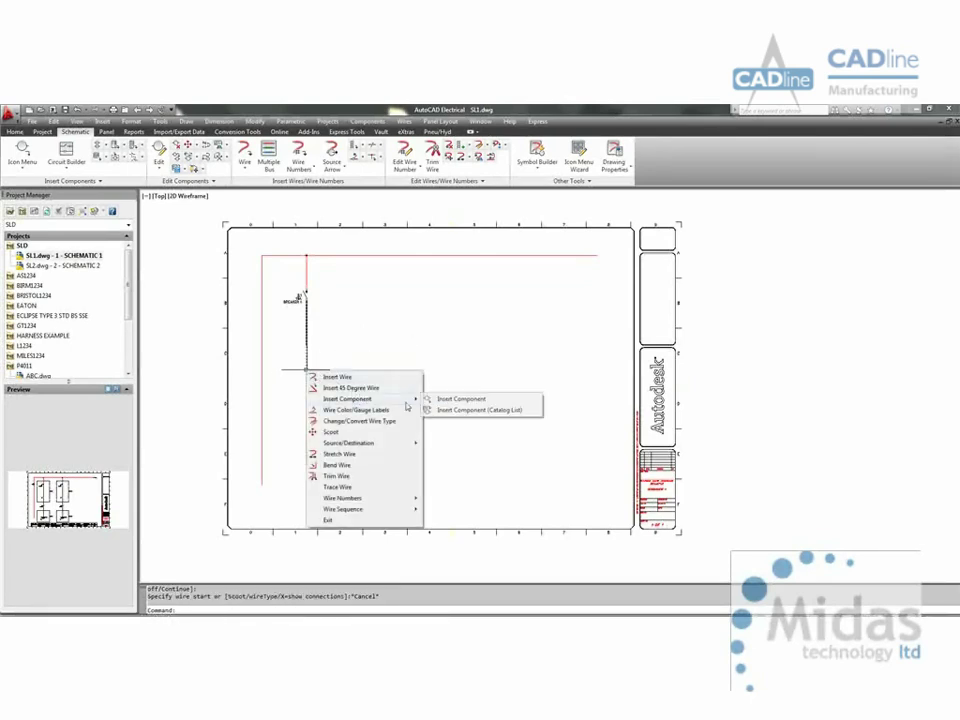
pyautogui.click(455, 398)
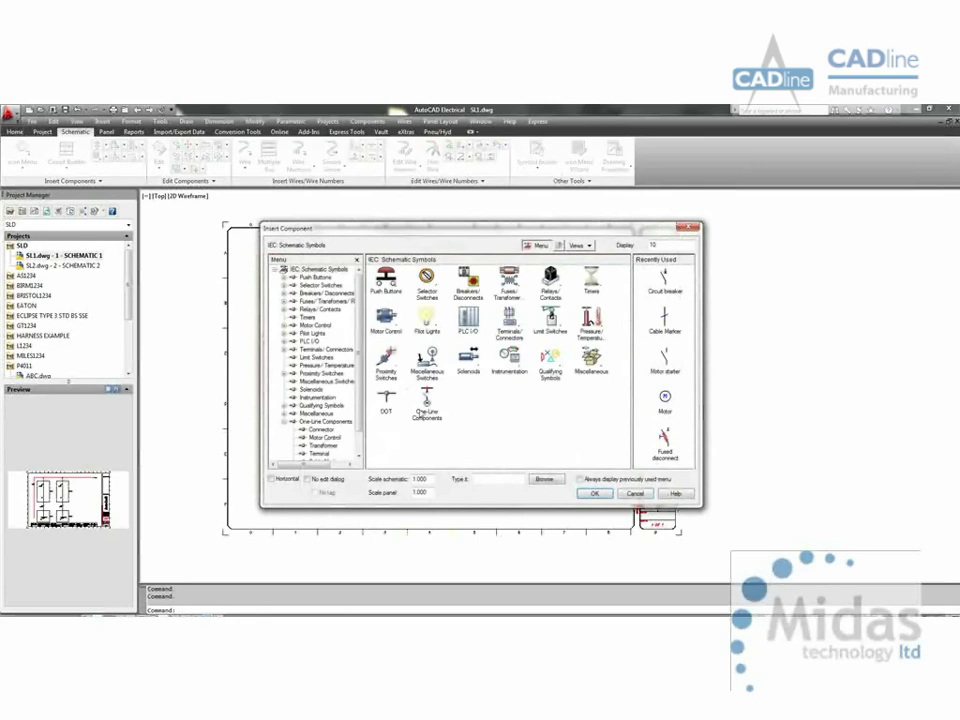
pyautogui.click(426, 398)
pyautogui.click(428, 276)
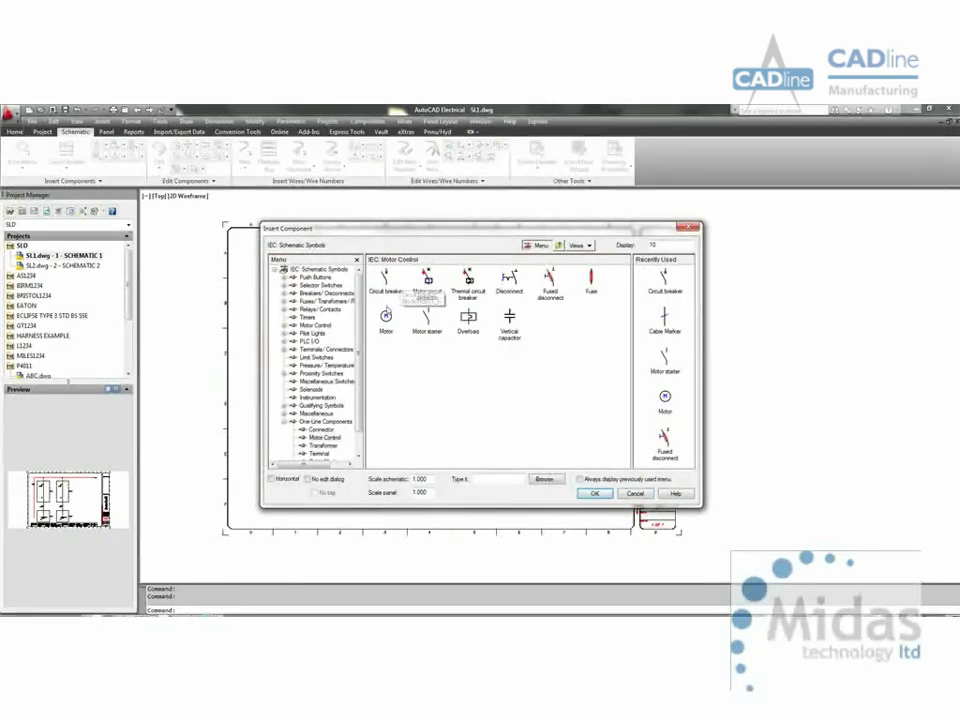
pyautogui.click(385, 322)
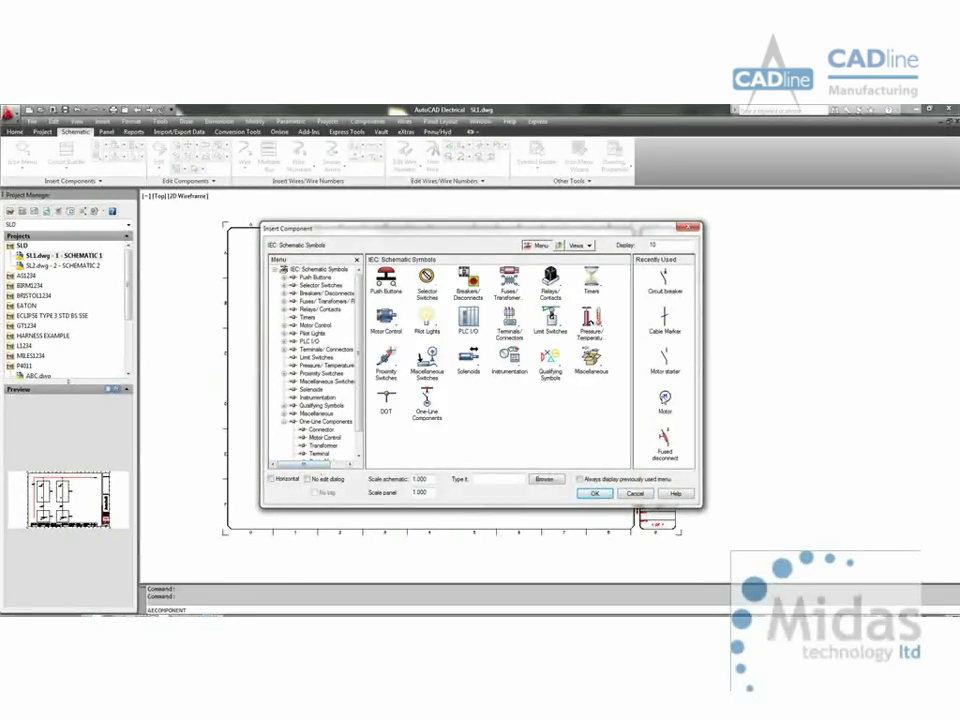
pyautogui.click(306, 487)
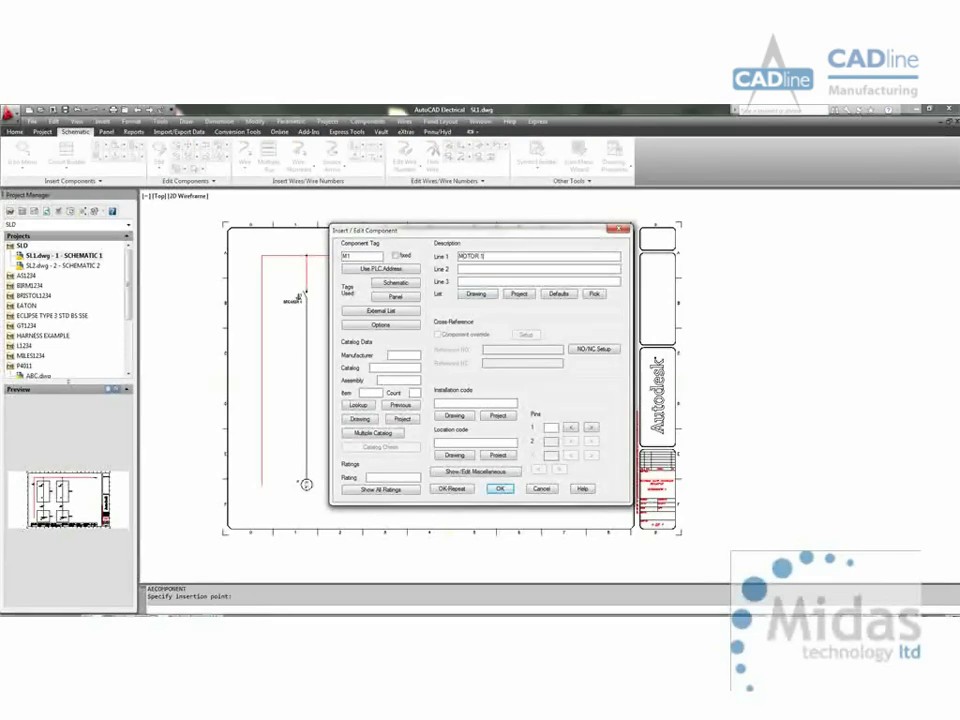
pyautogui.click(358, 405)
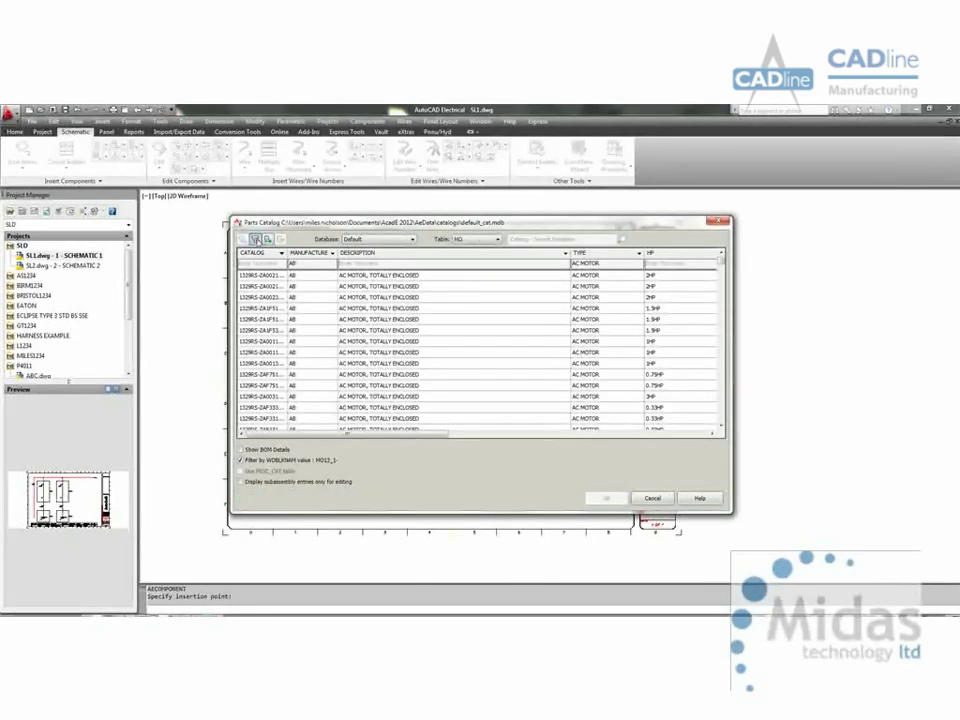
pyautogui.click(677, 264)
pyautogui.write('22')
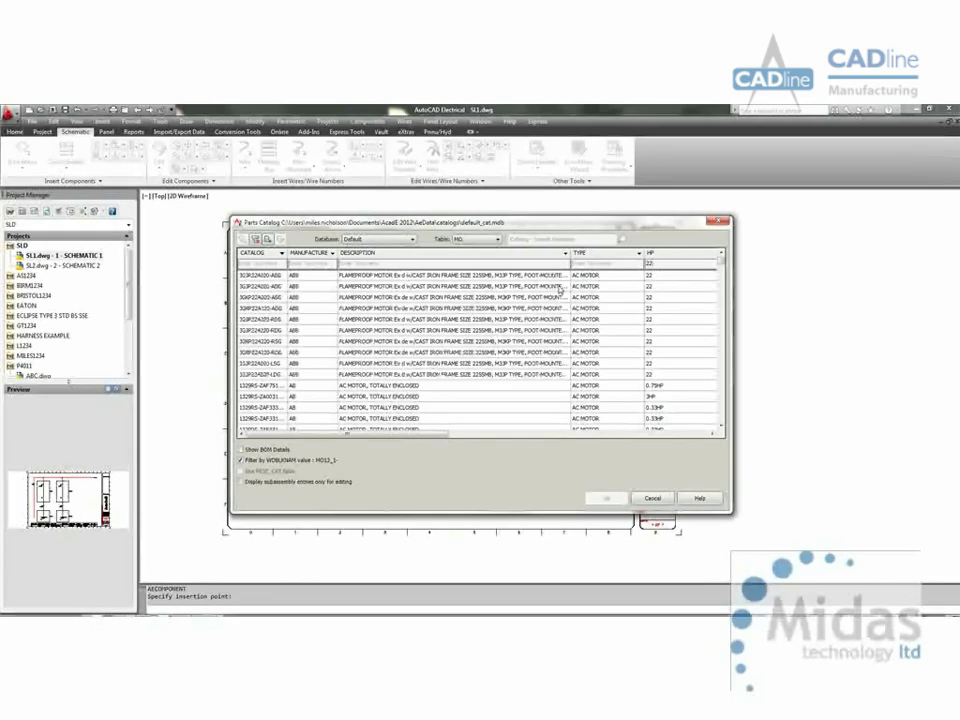
pyautogui.click(470, 275)
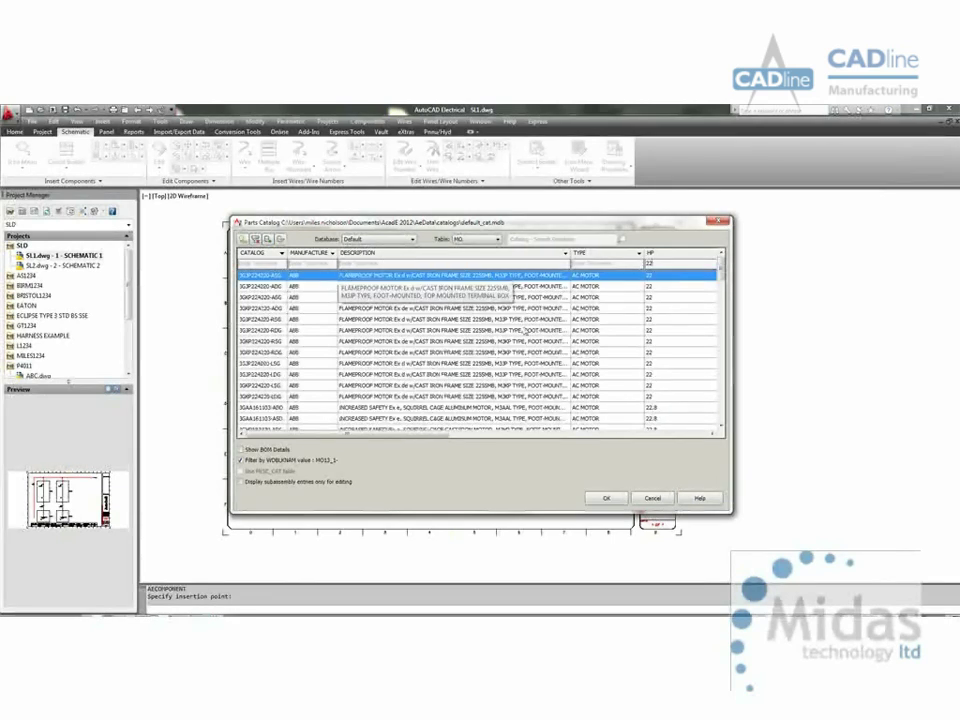
pyautogui.click(606, 498)
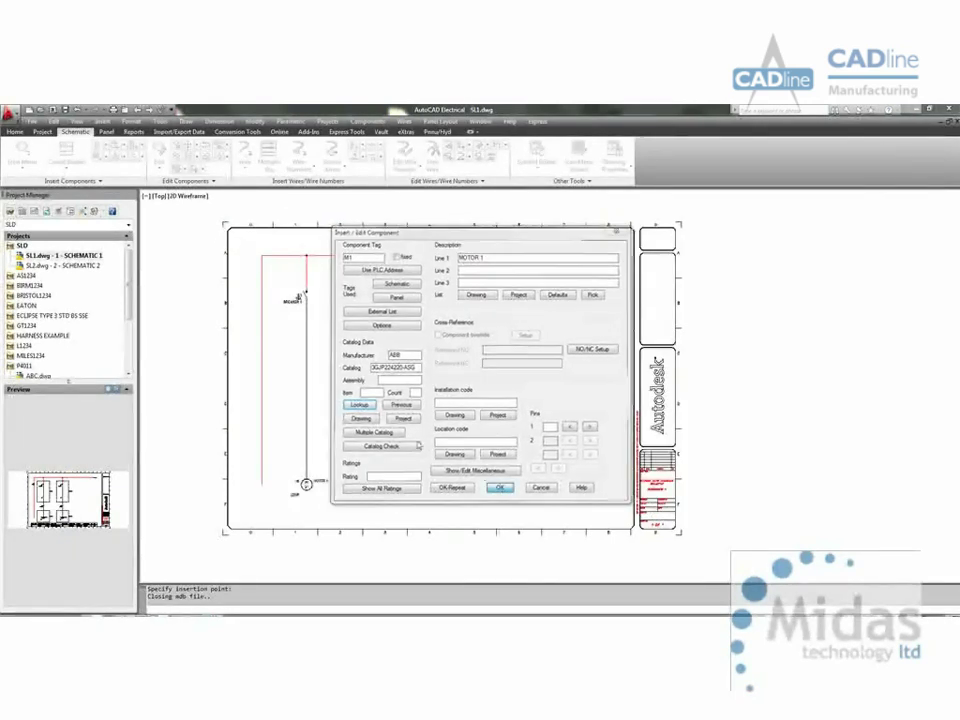
pyautogui.click(500, 488)
# Step: Insert a one-line motor starter on the wire above motor M1
pyautogui.press('Return')
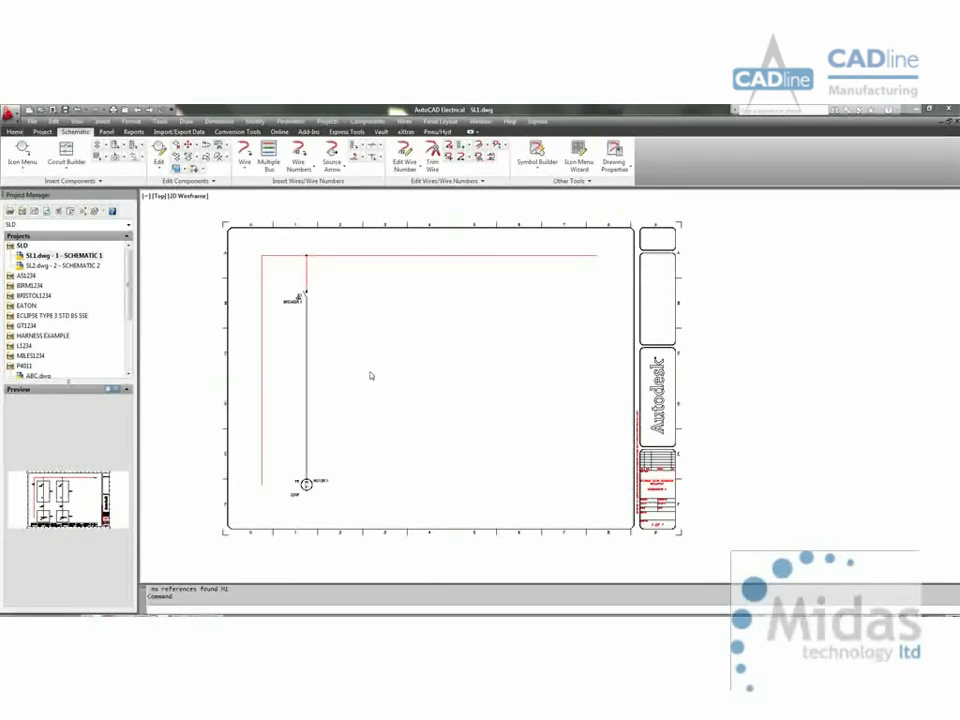
pyautogui.click(390, 440)
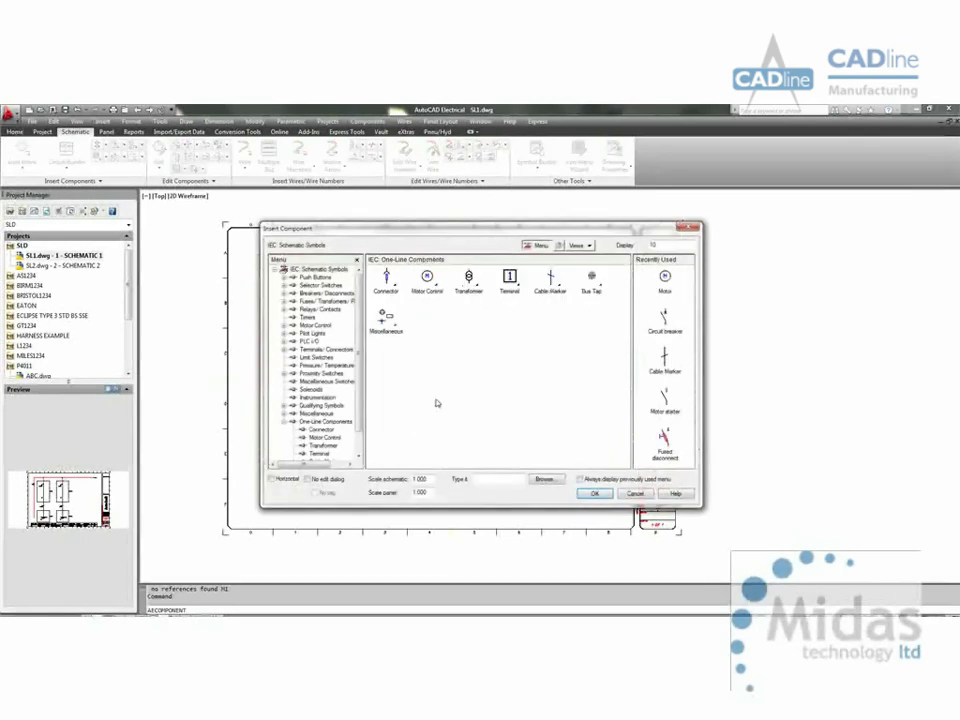
pyautogui.click(427, 280)
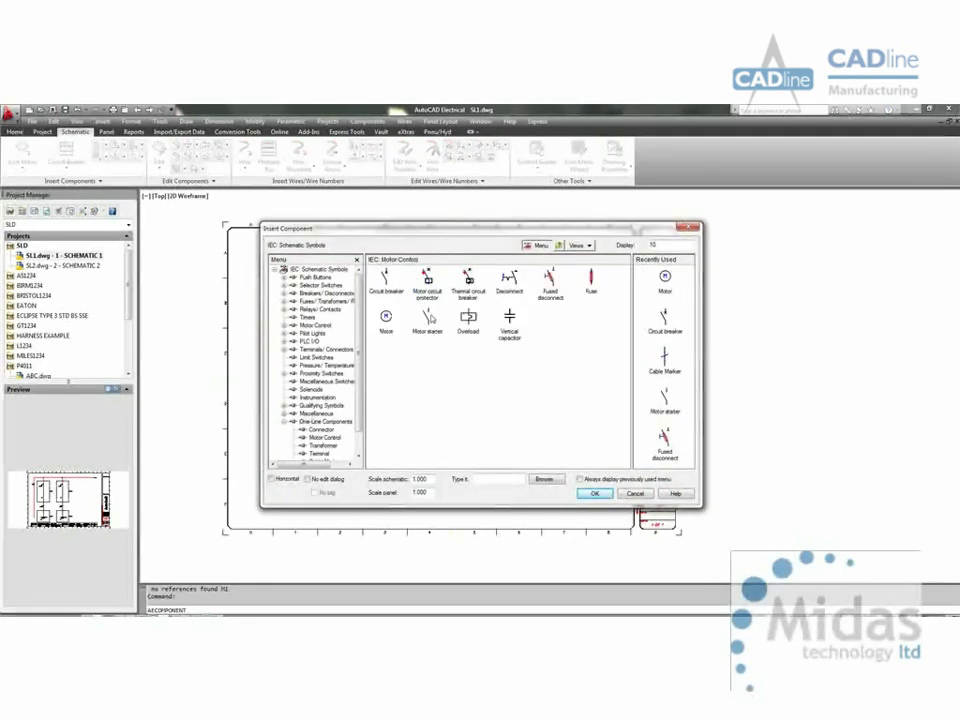
pyautogui.click(386, 321)
pyautogui.click(306, 372)
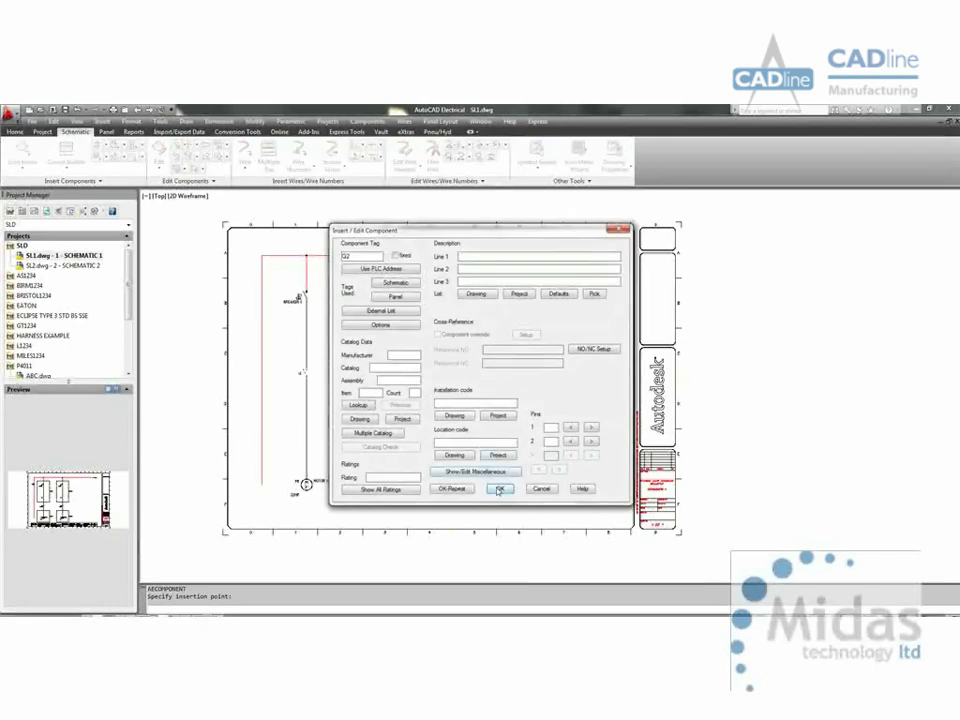
pyautogui.click(499, 489)
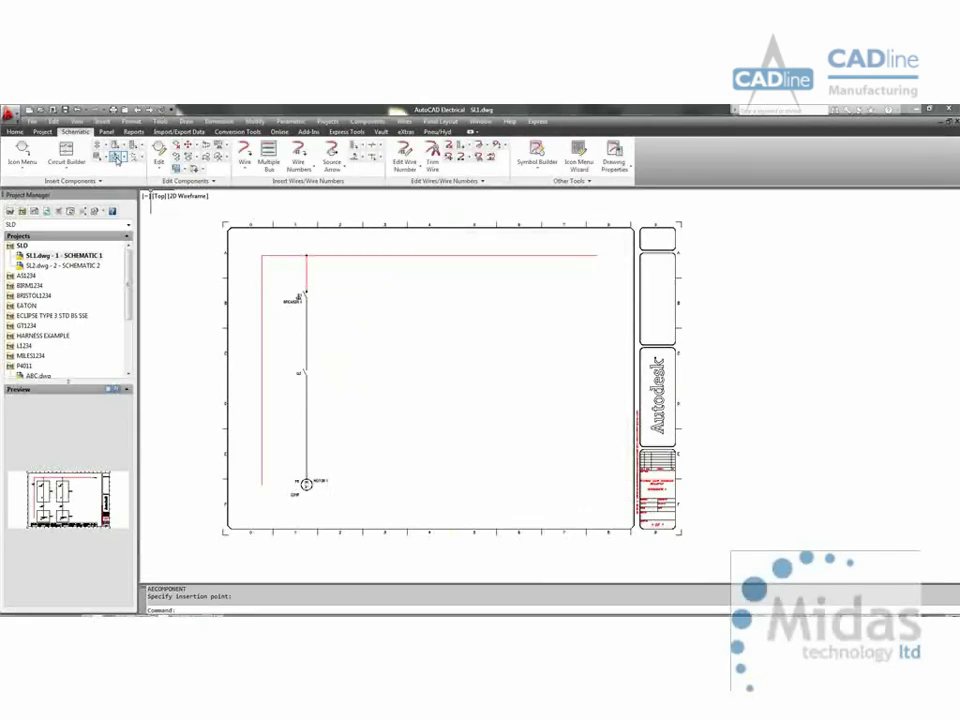
# Step: Enclose the breaker and starter in a =MCC+A1 location box, description on the right
pyautogui.click(117, 157)
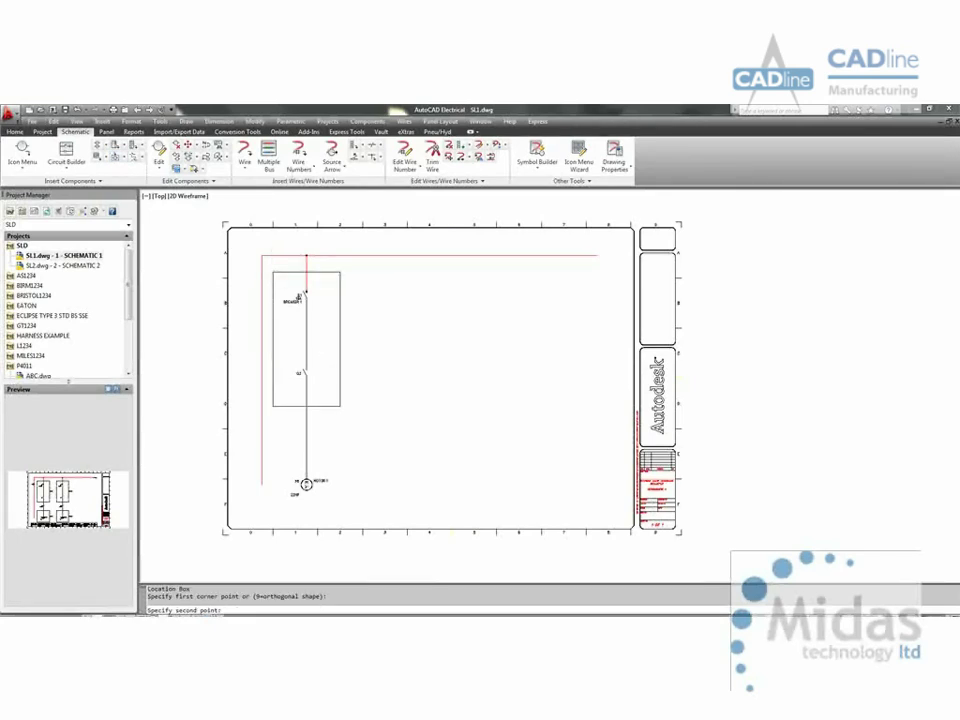
pyautogui.click(340, 406)
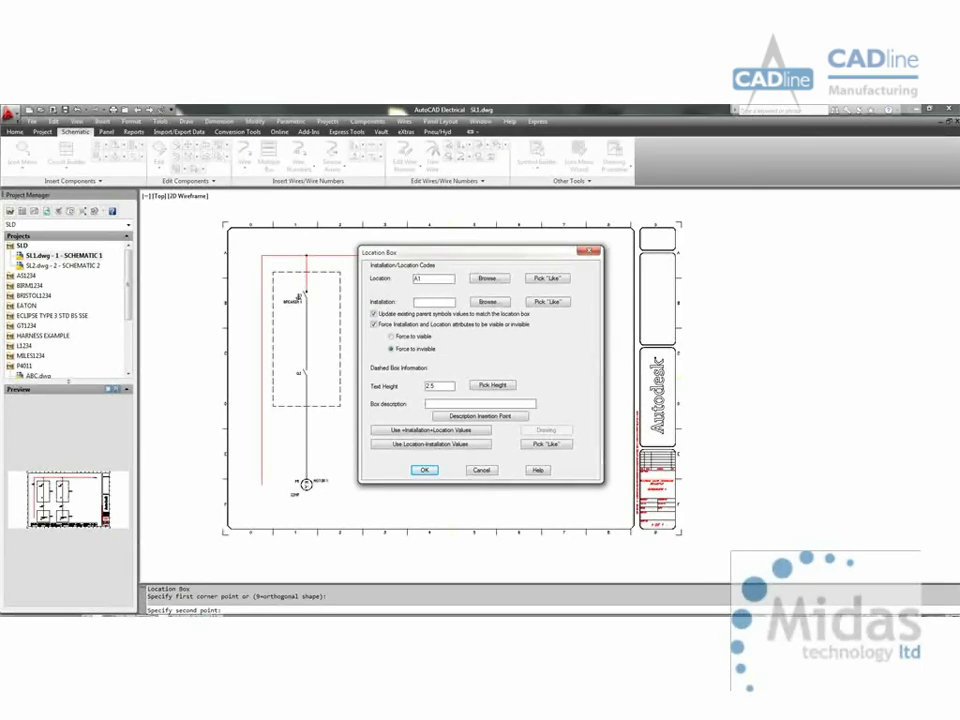
pyautogui.click(430, 430)
pyautogui.click(480, 415)
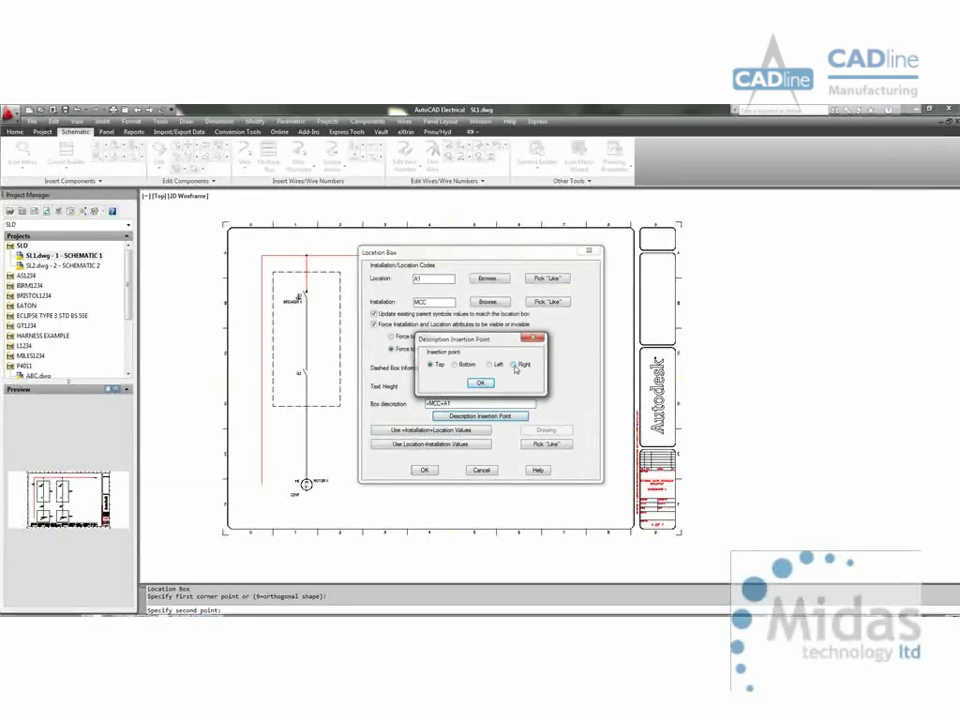
pyautogui.click(479, 383)
pyautogui.click(424, 469)
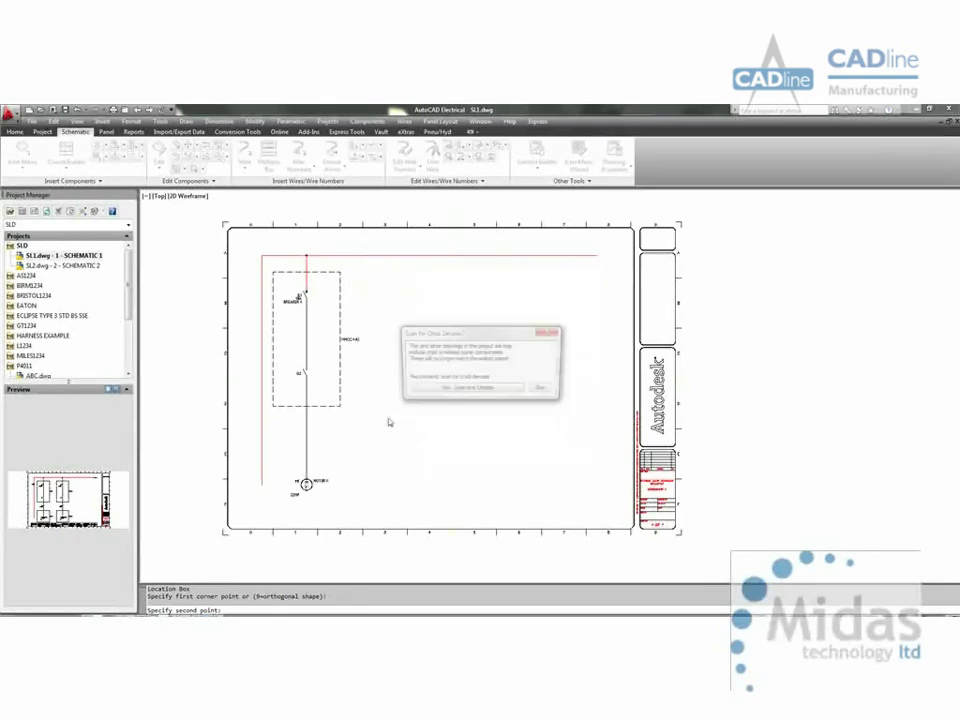
pyautogui.click(466, 389)
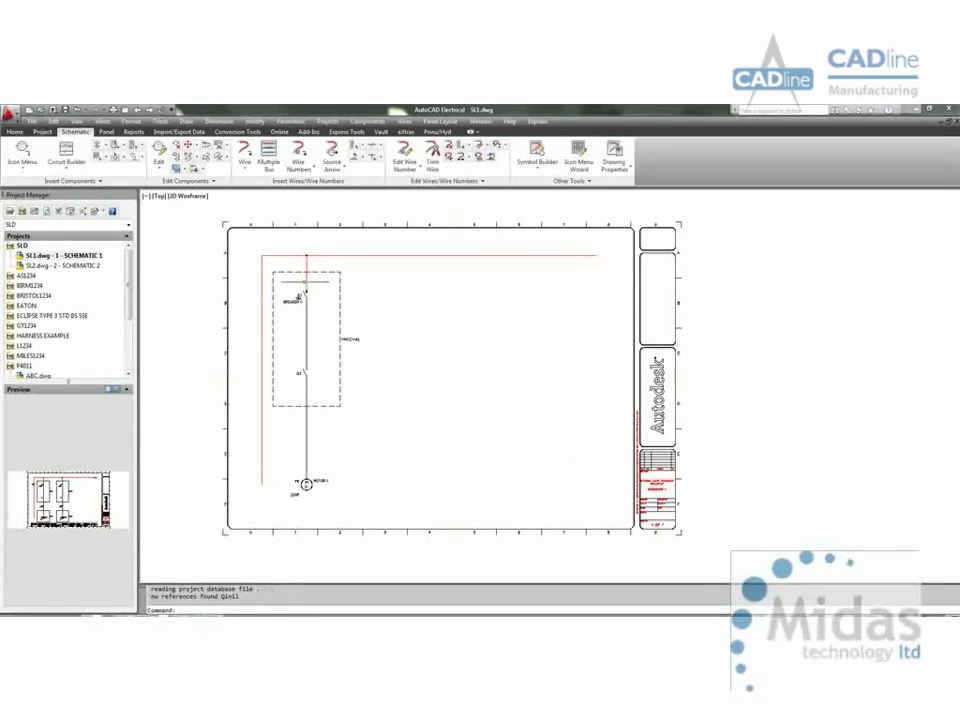
# Step: Enclose motor M1 in a =EXT+PR location box with its description on the right
pyautogui.press('Return')
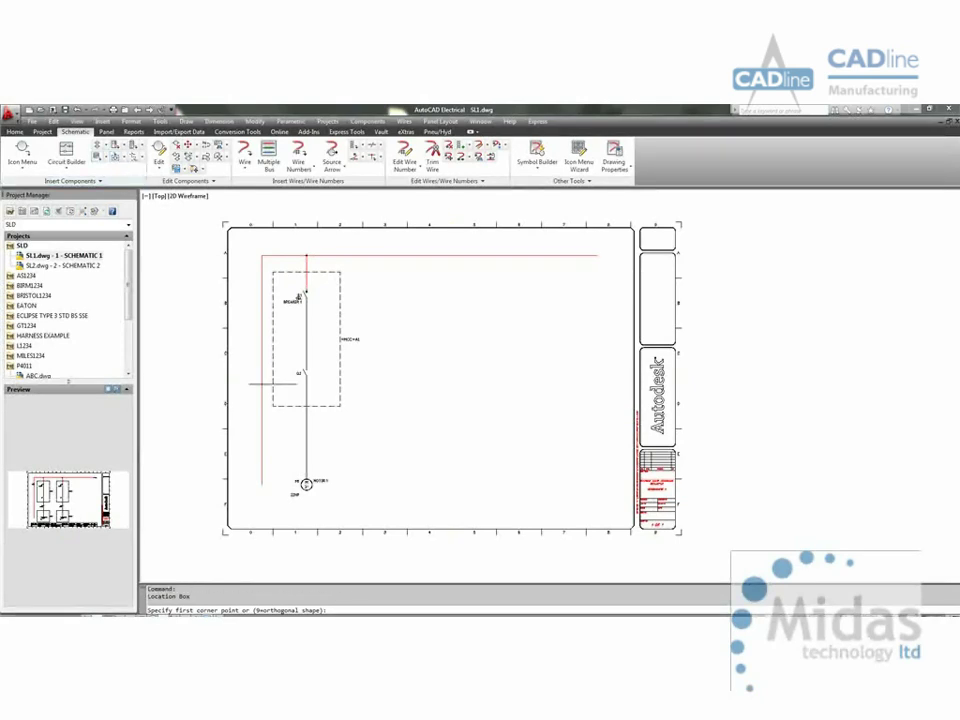
pyautogui.click(273, 457)
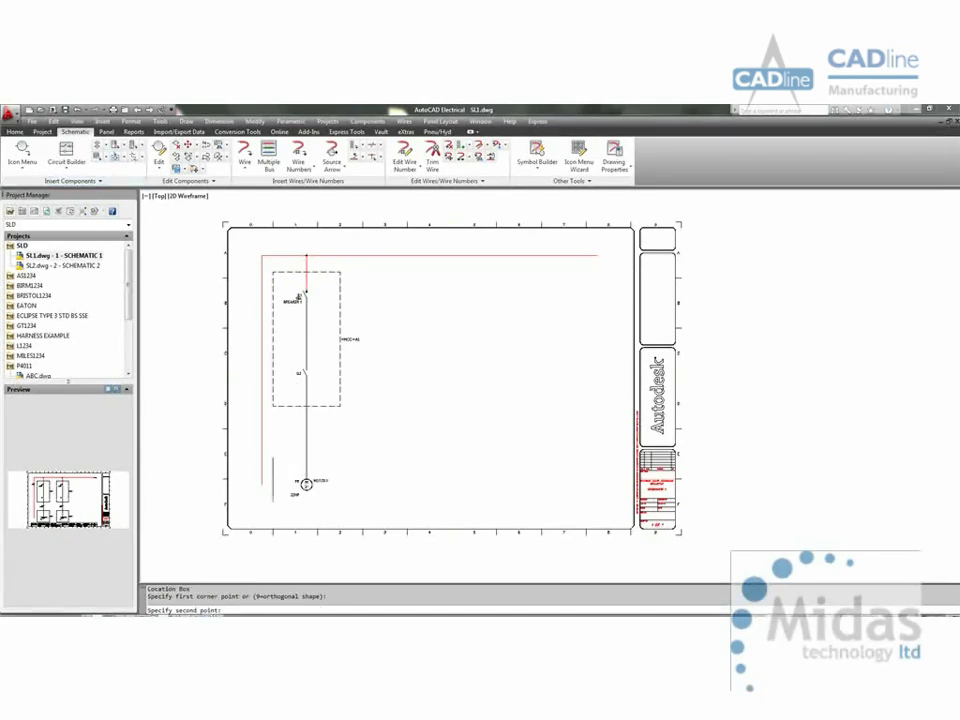
pyautogui.click(340, 507)
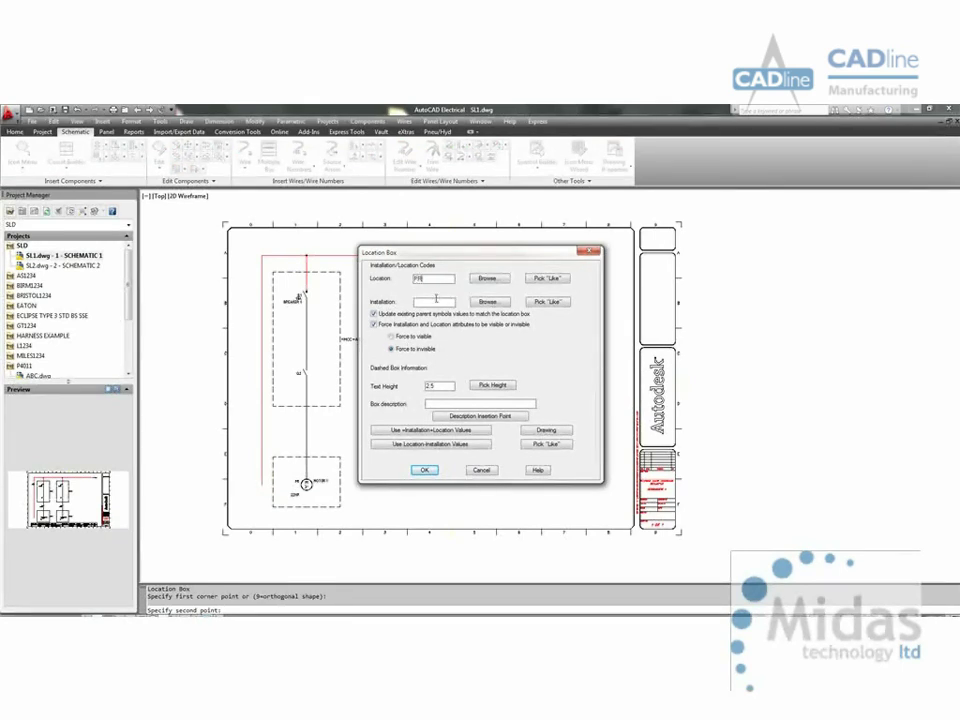
pyautogui.click(437, 430)
pyautogui.click(480, 415)
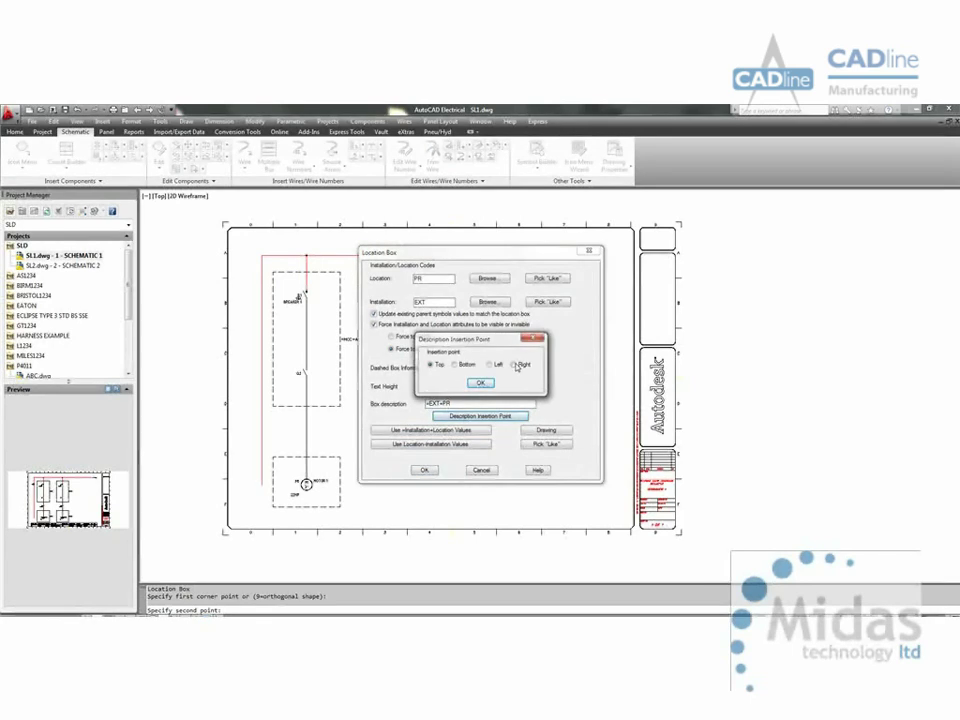
pyautogui.click(480, 383)
pyautogui.click(424, 470)
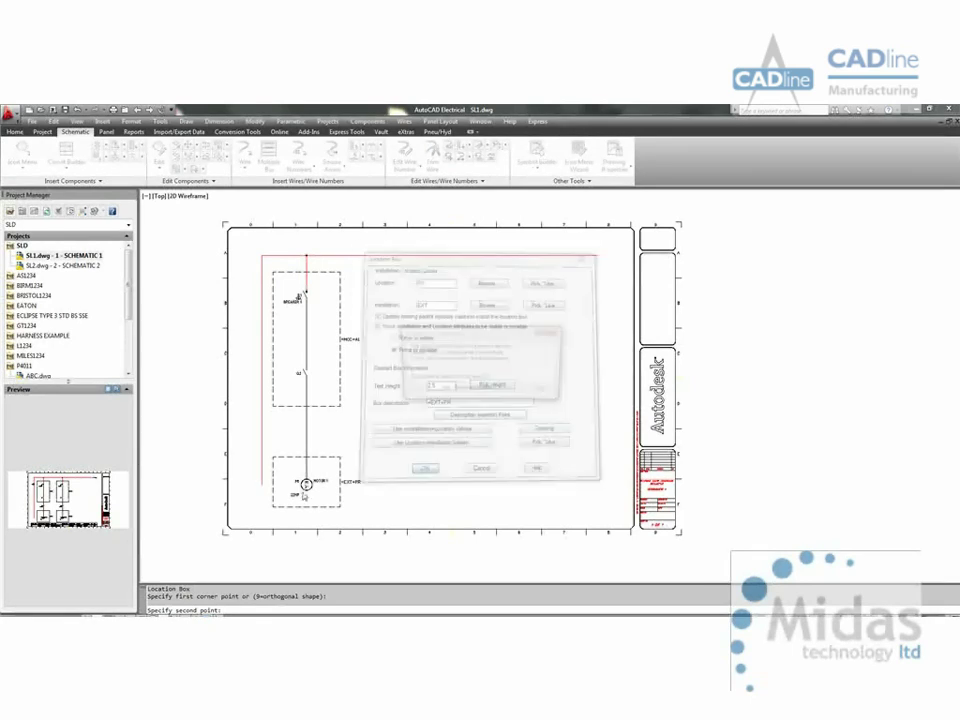
pyautogui.click(462, 390)
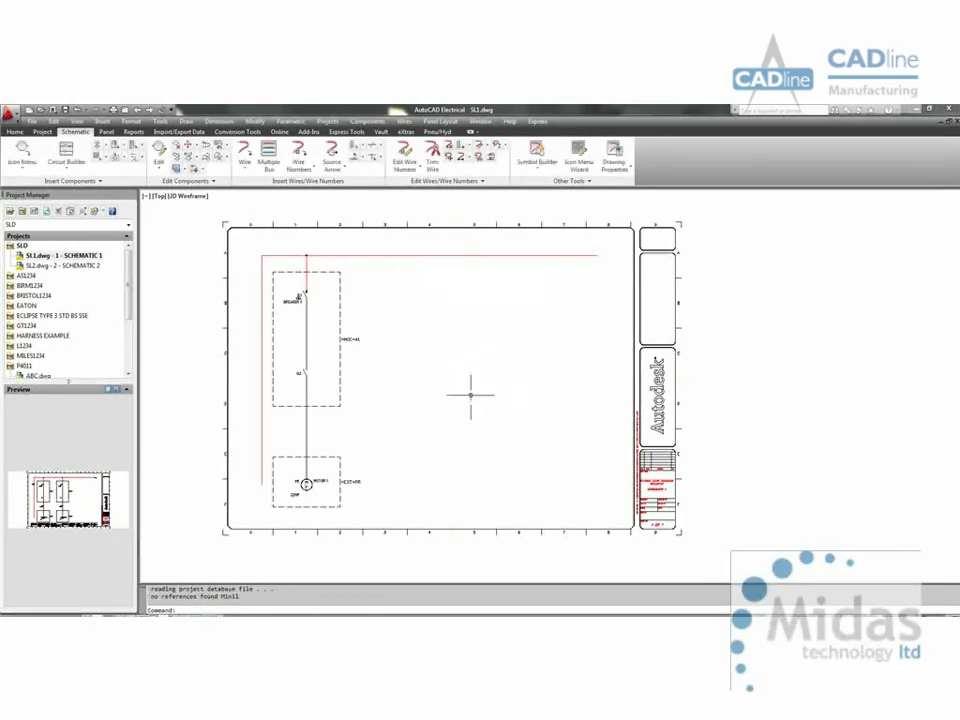
# Step: Insert a fused disconnect tagged F1 on the busbar's left vertical run, without catalog data
pyautogui.rightClick(264, 296)
pyautogui.moveTo(315, 325)
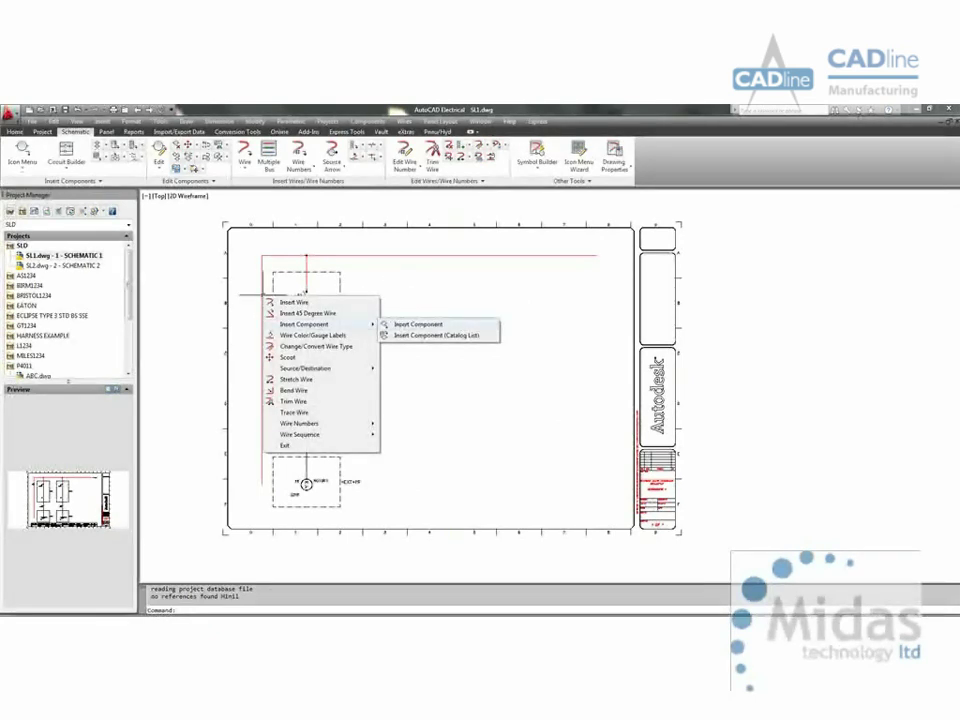
pyautogui.click(400, 326)
pyautogui.click(427, 400)
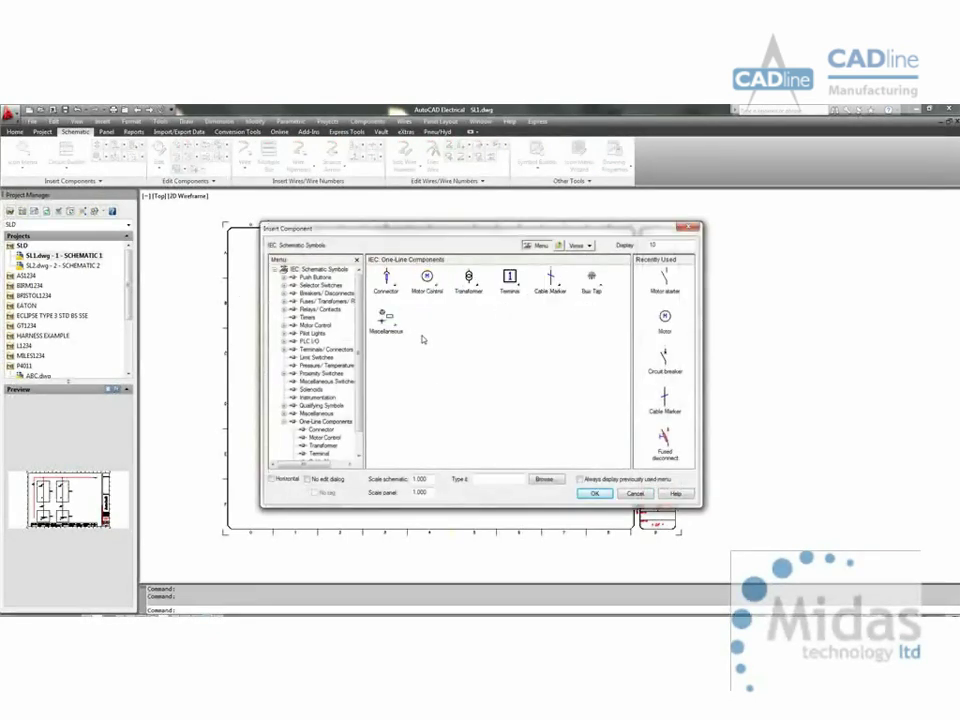
pyautogui.click(428, 288)
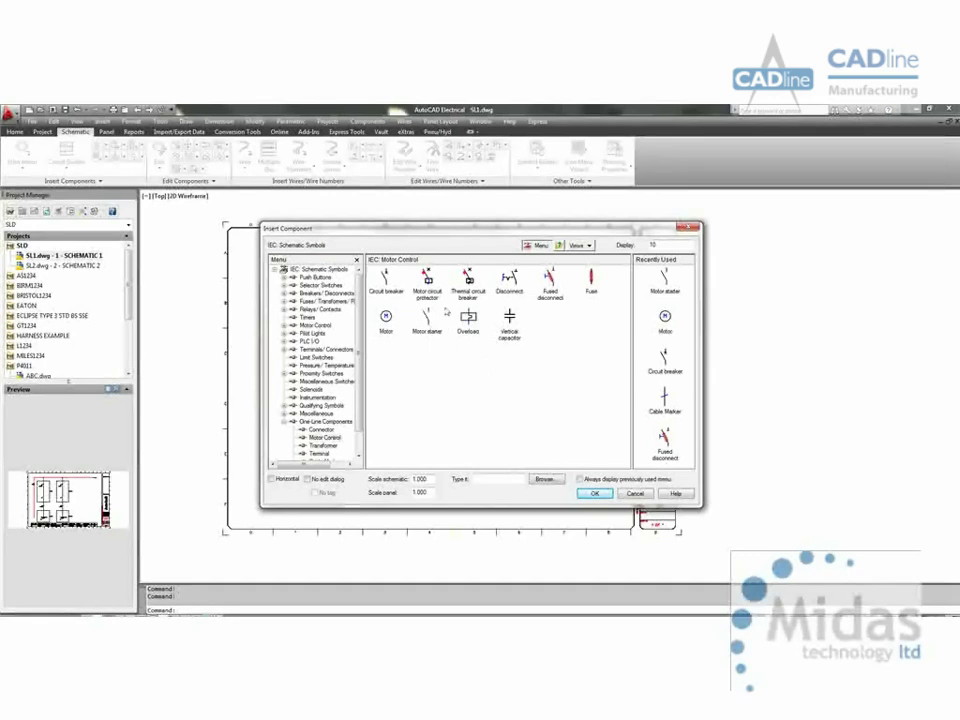
pyautogui.click(549, 281)
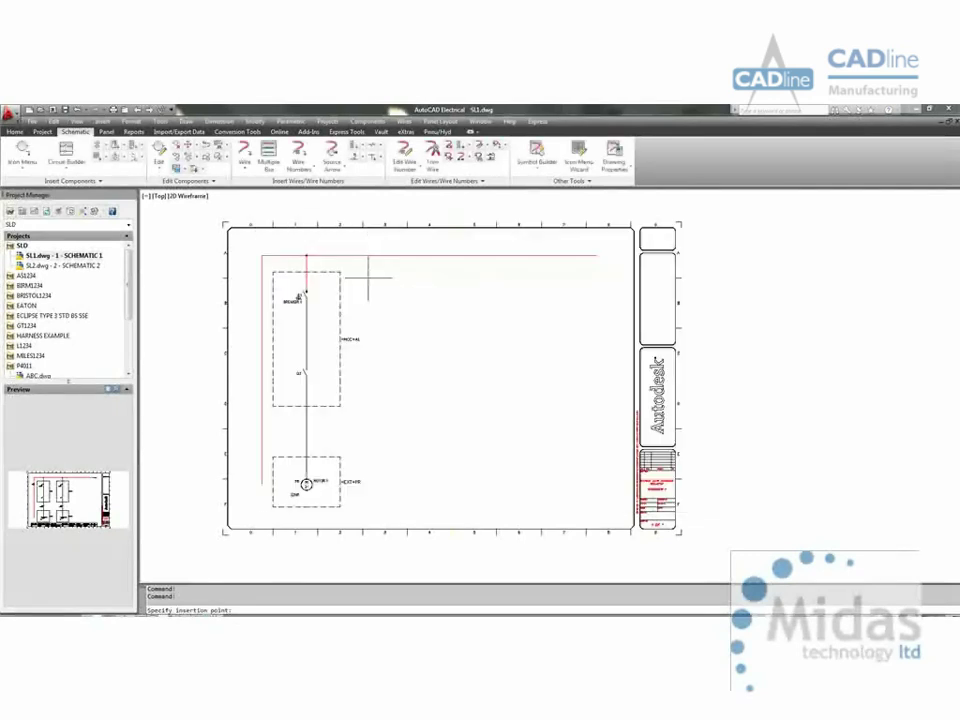
pyautogui.click(258, 289)
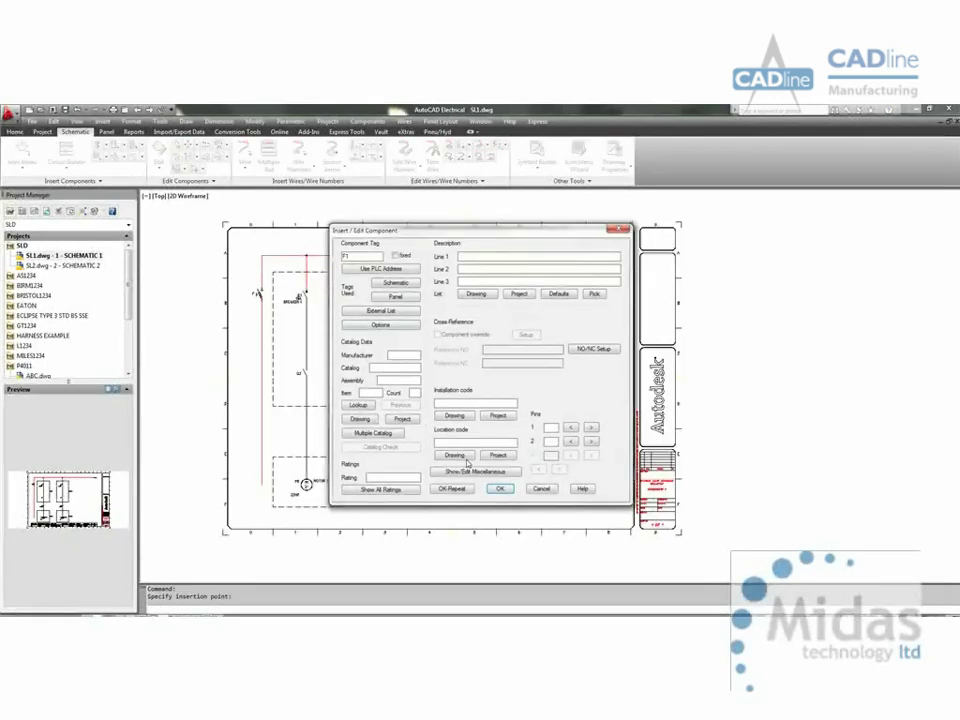
pyautogui.click(500, 489)
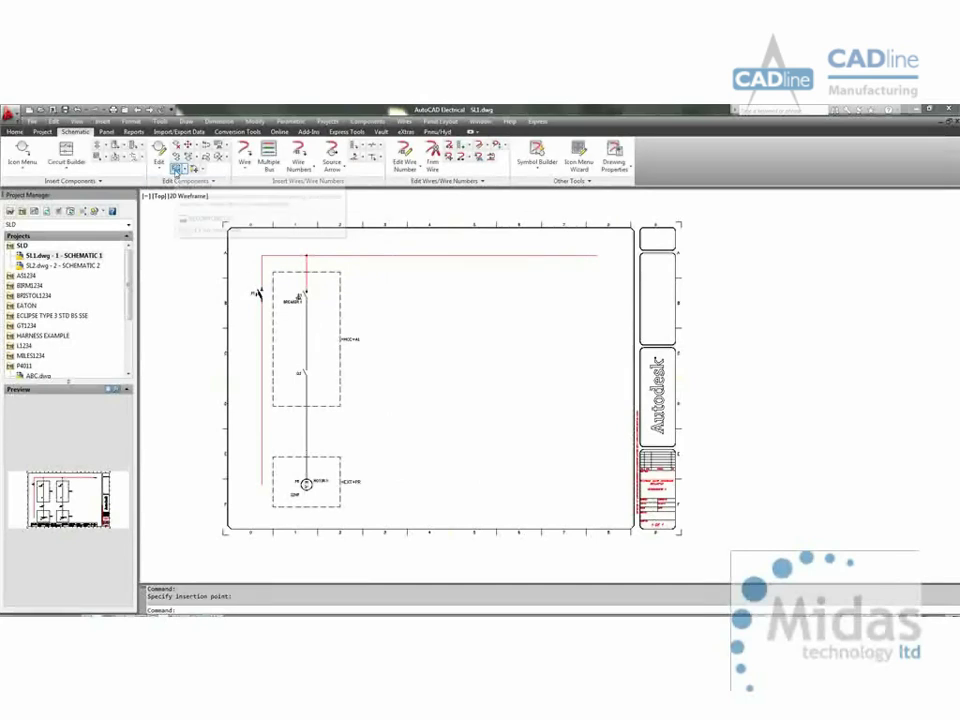
# Step: Copy the breaker-starter-motor circuit to the right, producing devices Q3, Q4 and M2
pyautogui.click(177, 168)
pyautogui.click(267, 248)
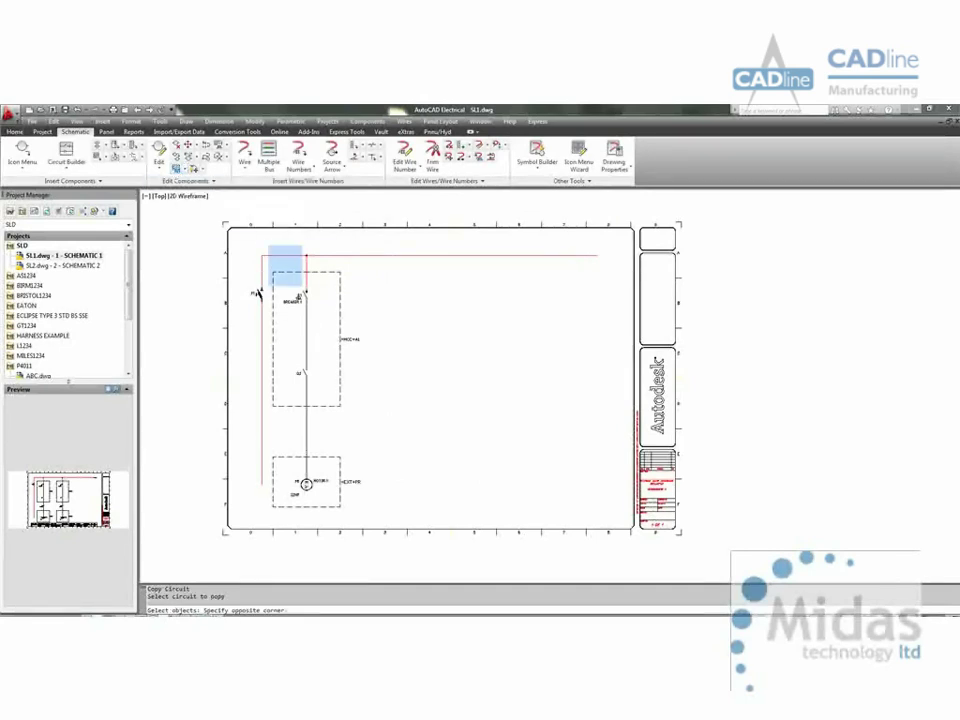
pyautogui.click(369, 512)
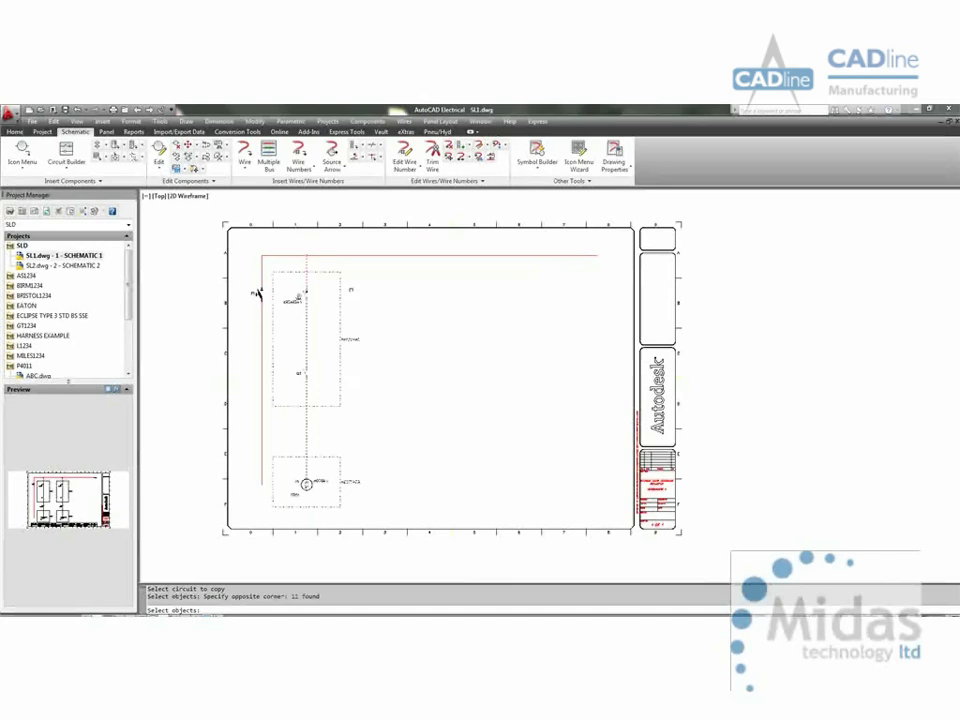
pyautogui.press('Return')
pyautogui.click(257, 362)
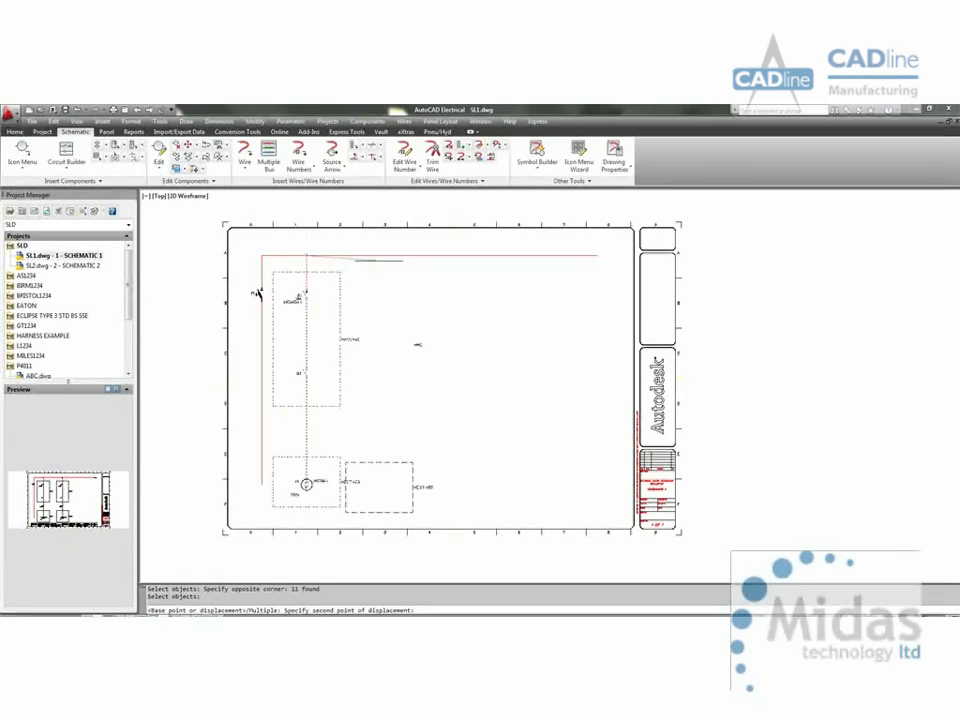
pyautogui.click(352, 362)
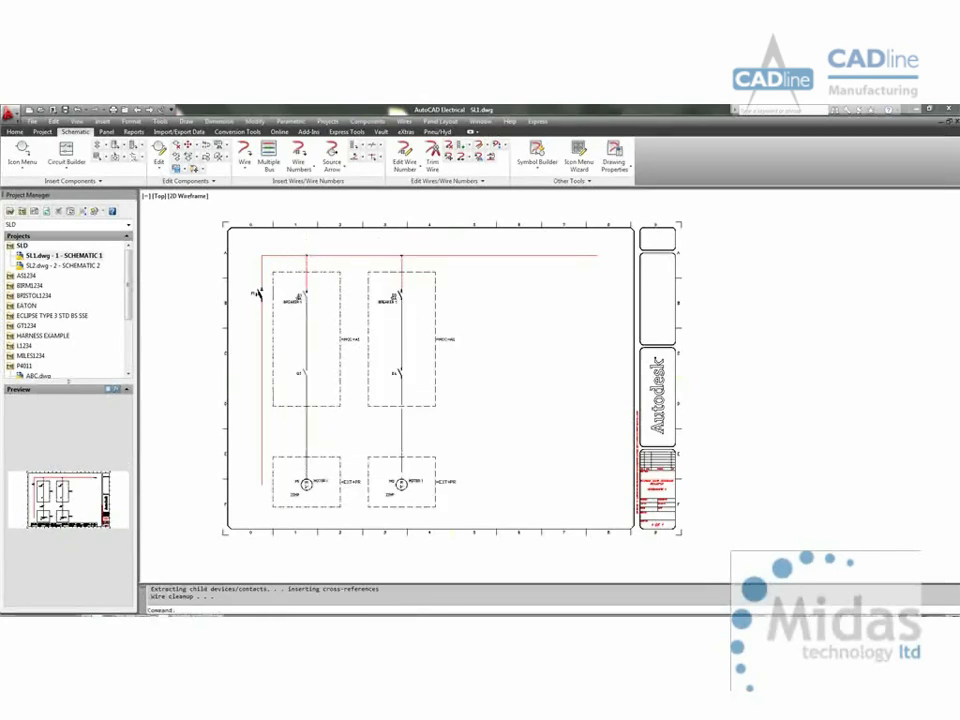
pyautogui.scroll(6, 400, 317)
pyautogui.scroll(-4, 390, 275)
# Step: Change the copied location box to location A2 so it reads =MCC+A2, updating its devices
pyautogui.moveTo(409, 313); pyautogui.dragTo(390, 331, button='middle')
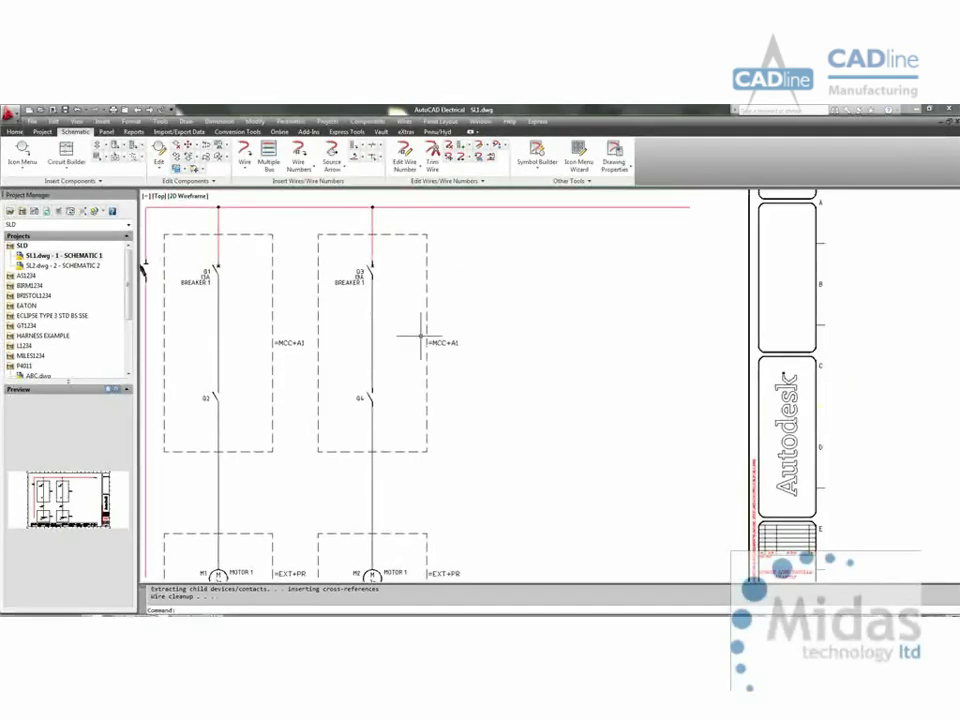
pyautogui.doubleClick(432, 347)
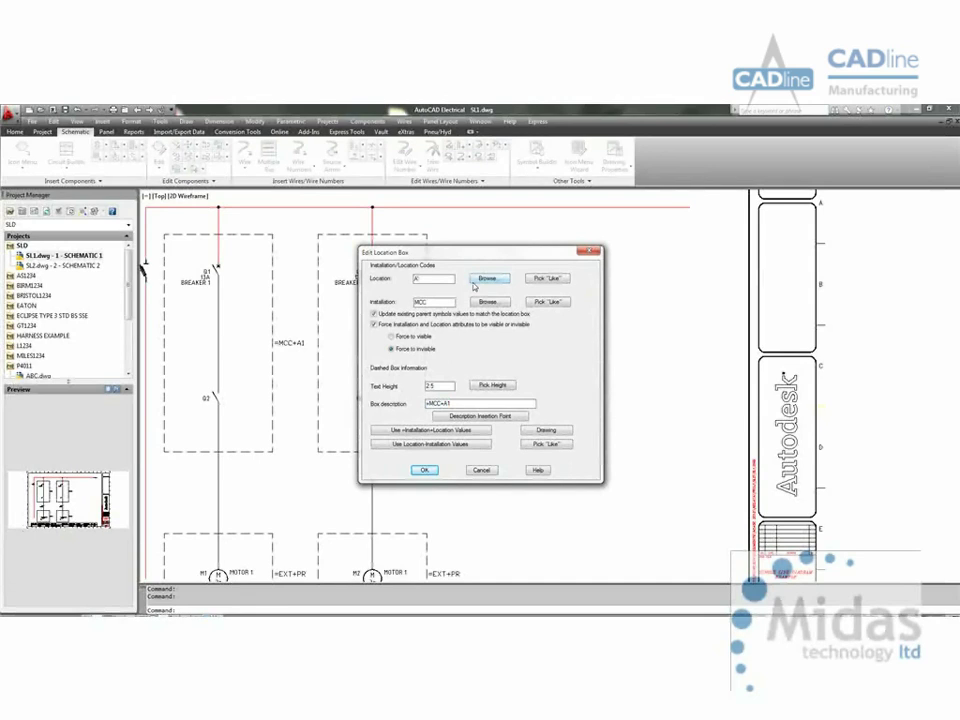
pyautogui.click(455, 431)
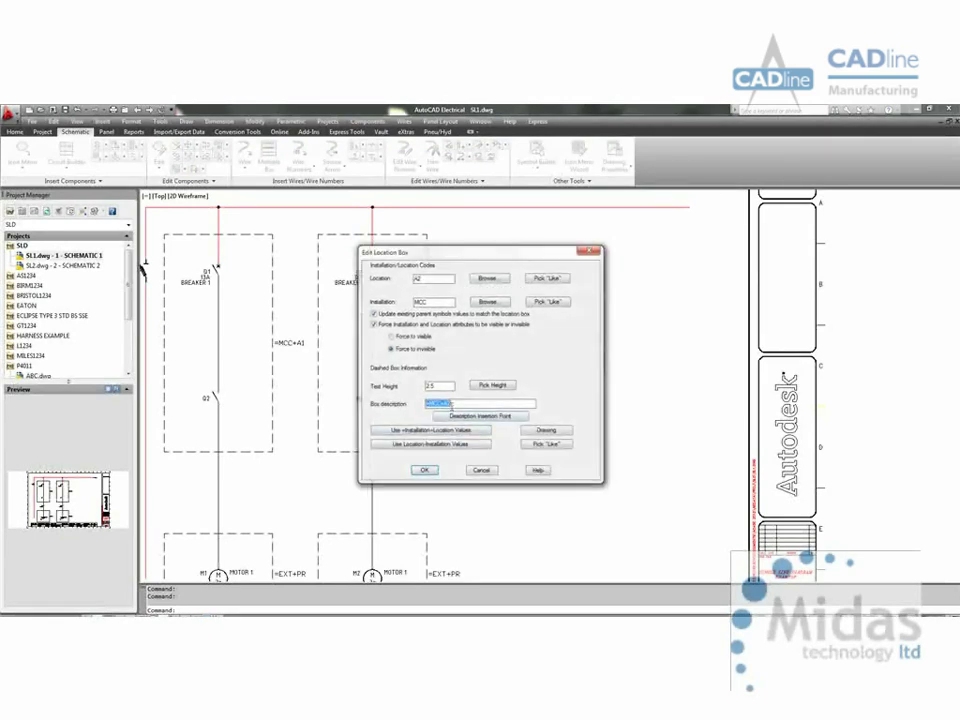
pyautogui.click(430, 470)
pyautogui.click(445, 390)
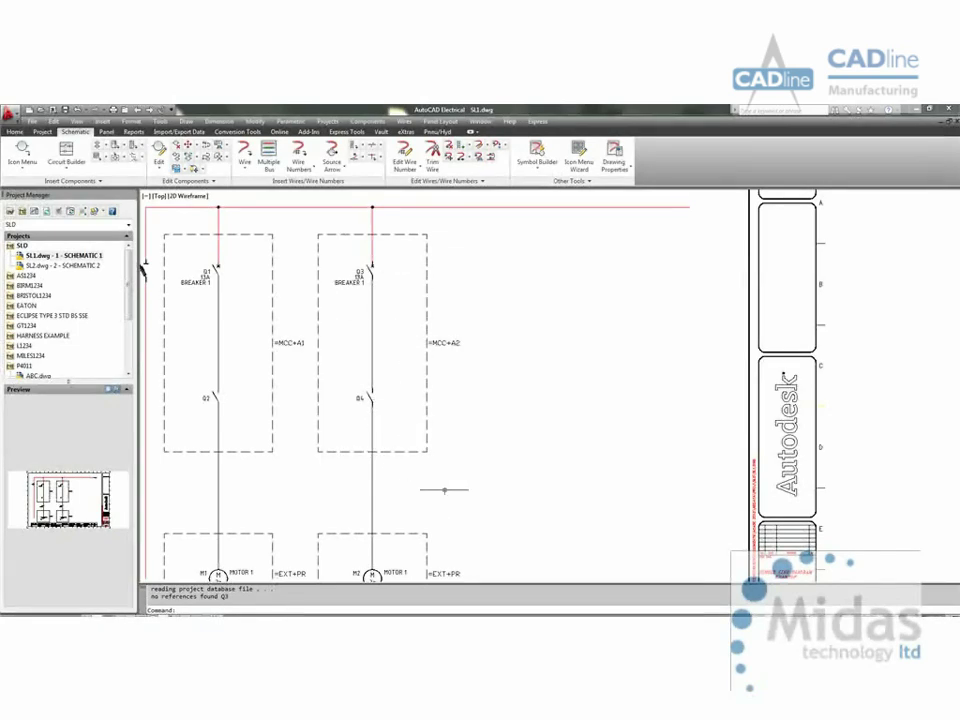
pyautogui.scroll(-2, 437, 470)
pyautogui.moveTo(435, 466); pyautogui.dragTo(422, 453, button='middle')
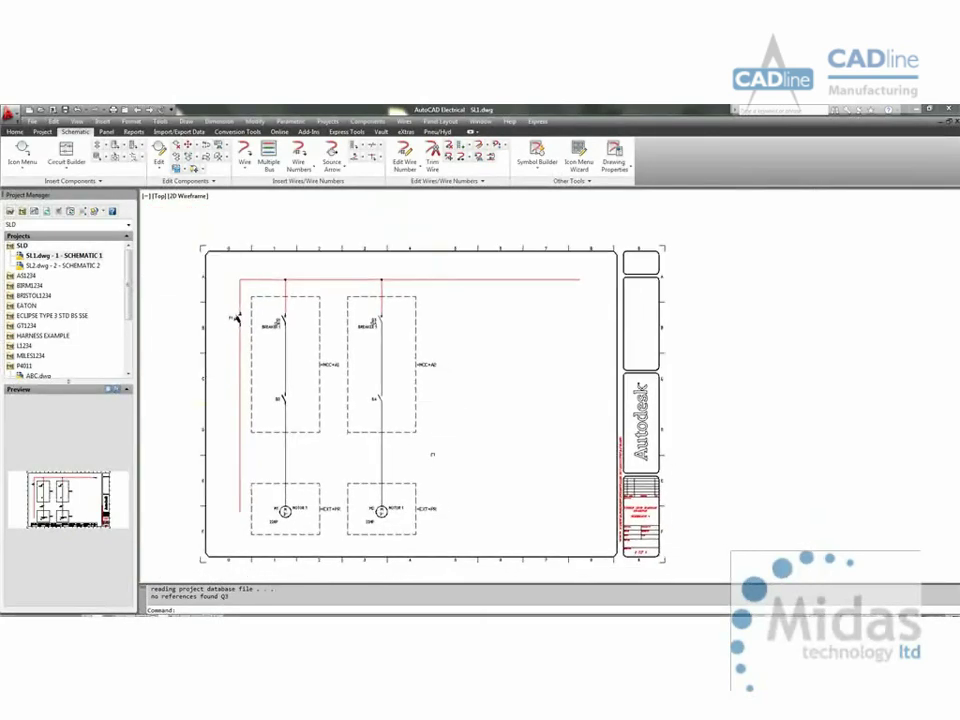
# Step: Add a BBR1 source signal arrow at the top busbar's right end, skipping destination arrows
pyautogui.rightClick(573, 280)
pyautogui.moveTo(625, 354)
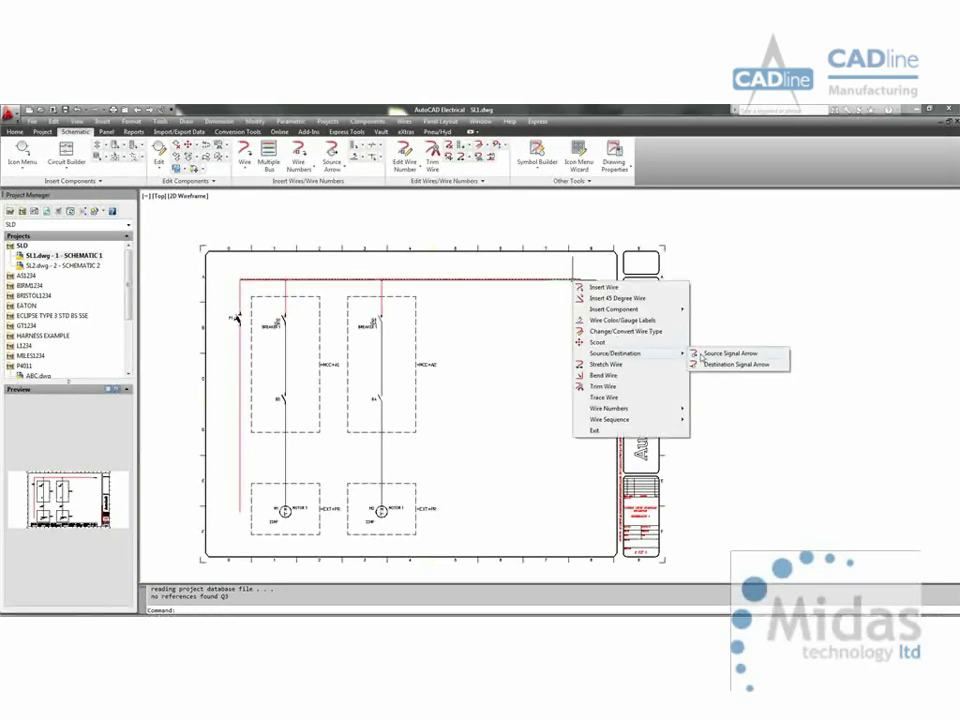
pyautogui.click(712, 354)
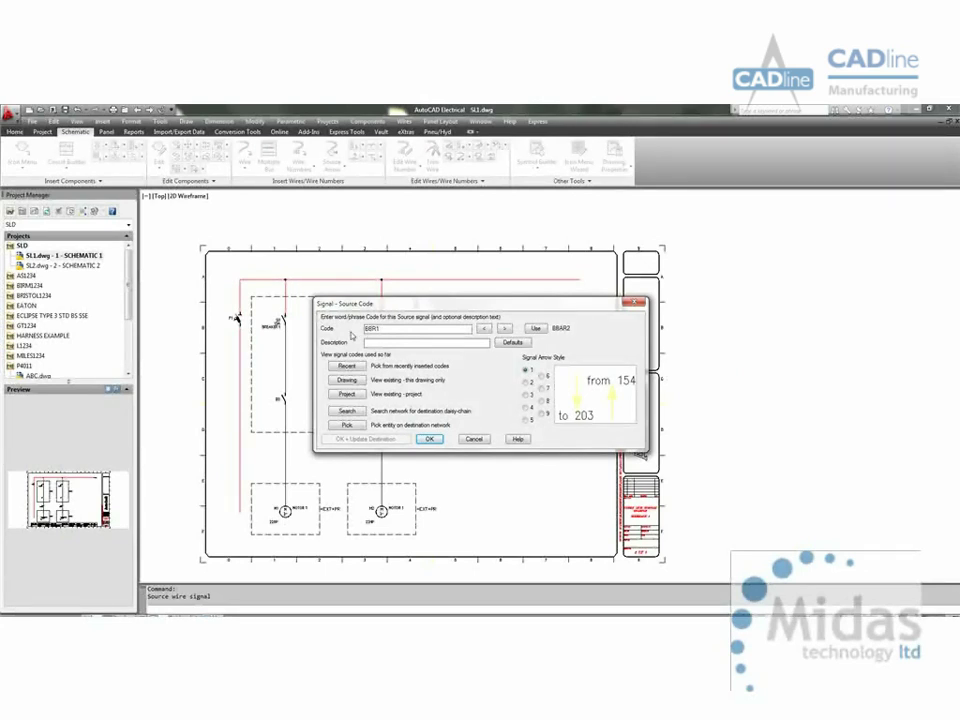
pyautogui.click(429, 439)
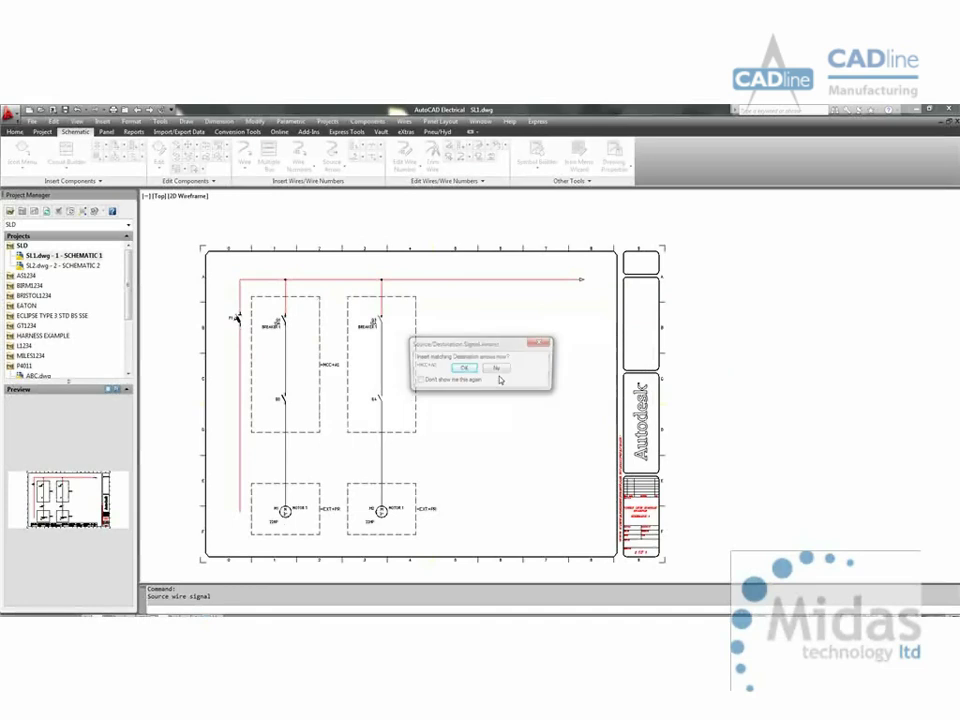
pyautogui.click(496, 369)
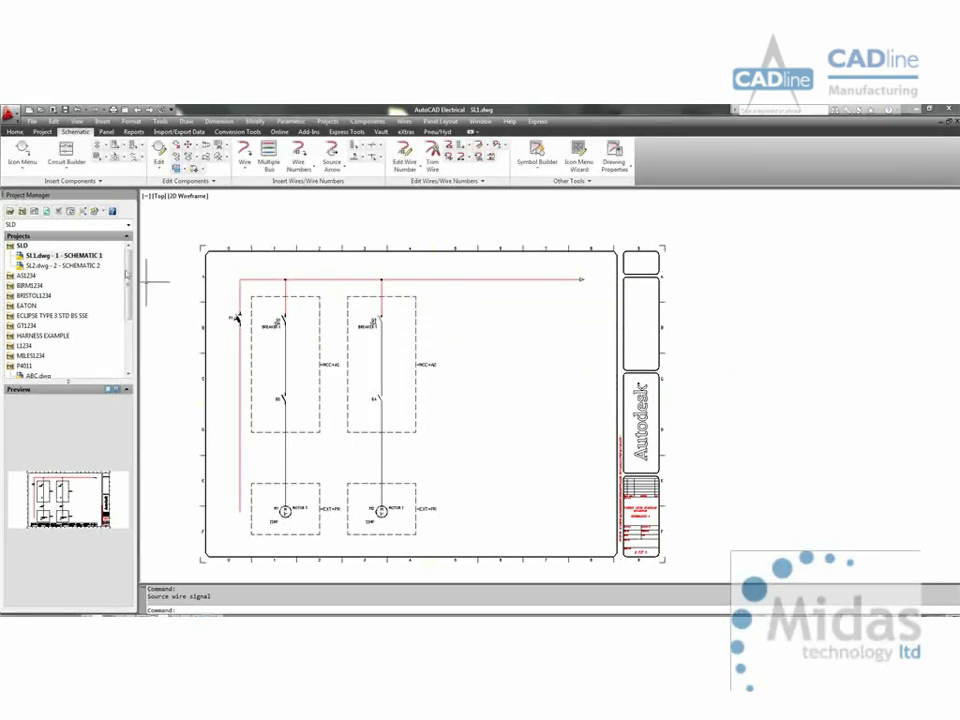
# Step: Open SL2.dwg and draw a busbar wire across the top of the sheet
pyautogui.doubleClick(70, 265)
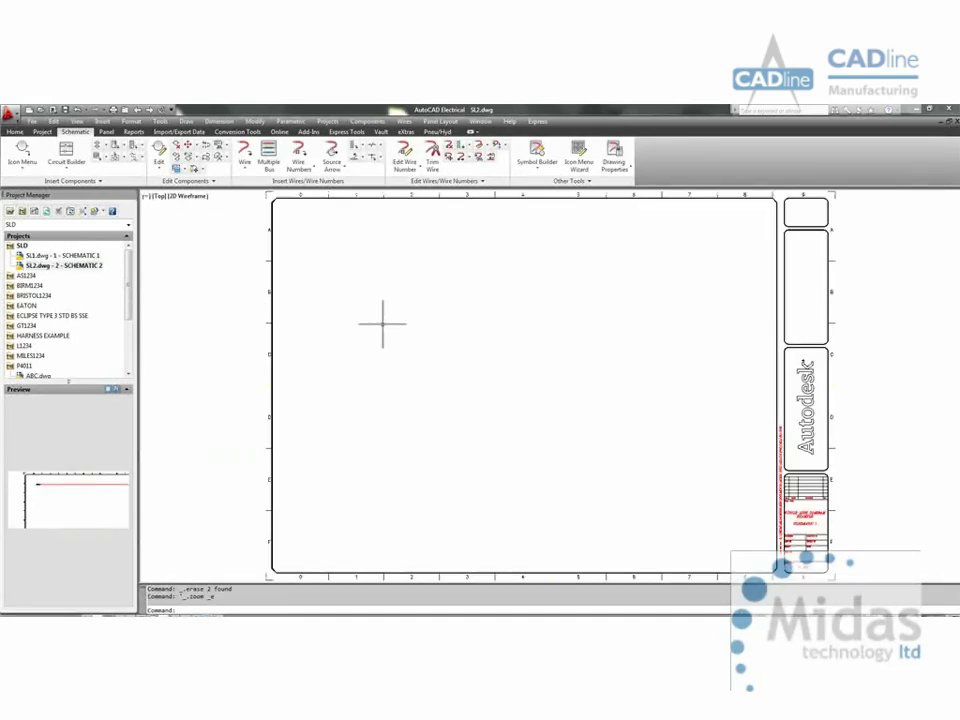
pyautogui.click(244, 155)
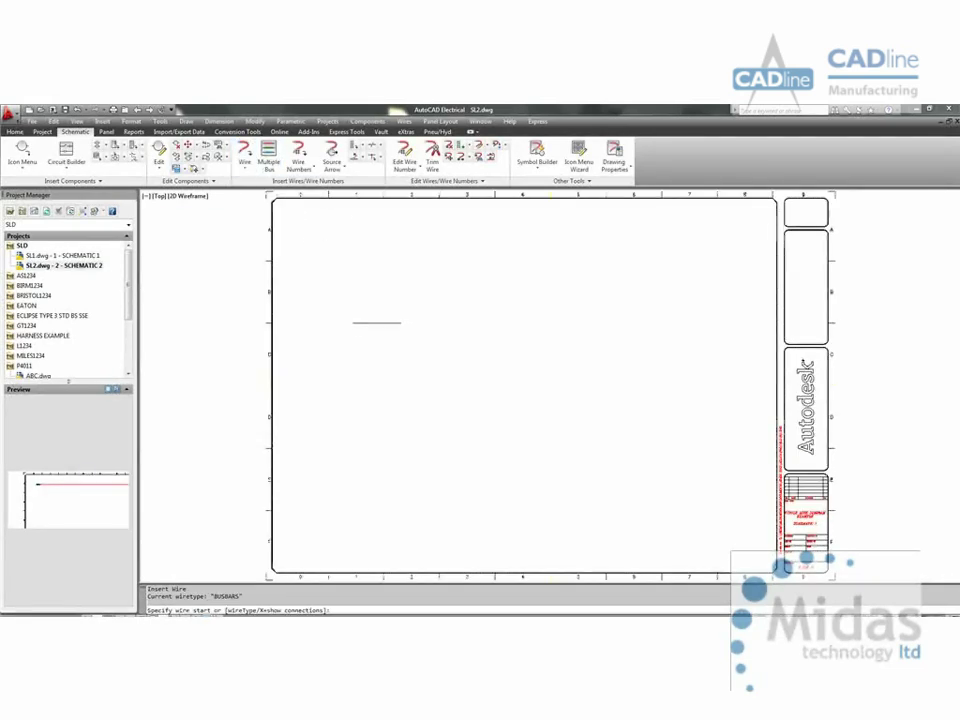
pyautogui.click(318, 229)
pyautogui.click(720, 229)
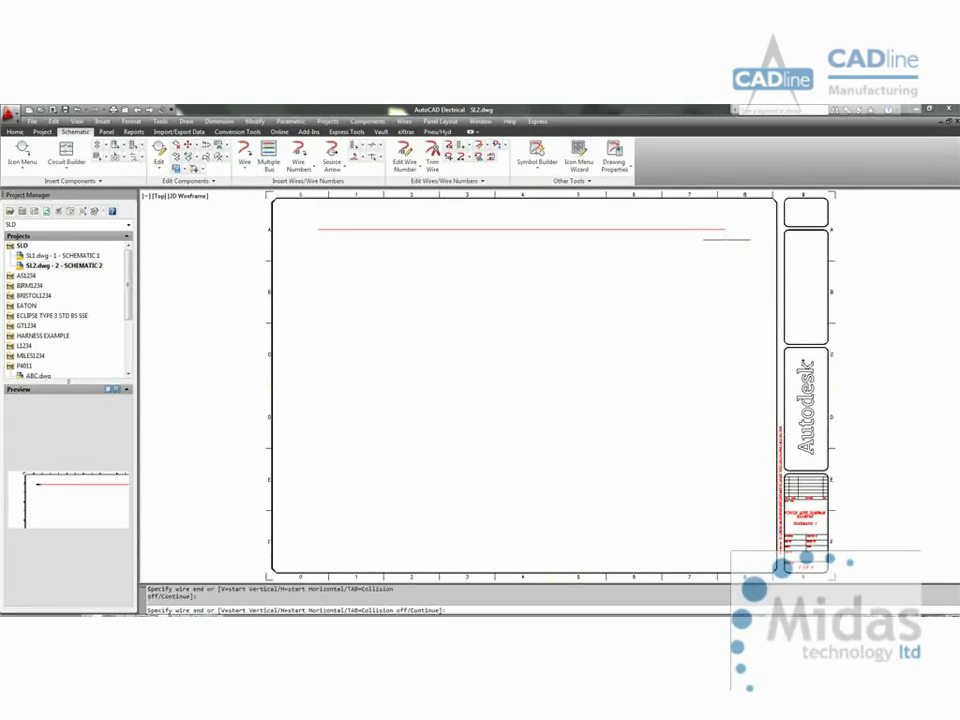
# Step: Add a destination signal arrow to the busbar linked to source code BBR1
pyautogui.rightClick(321, 231)
pyautogui.moveTo(389, 302)
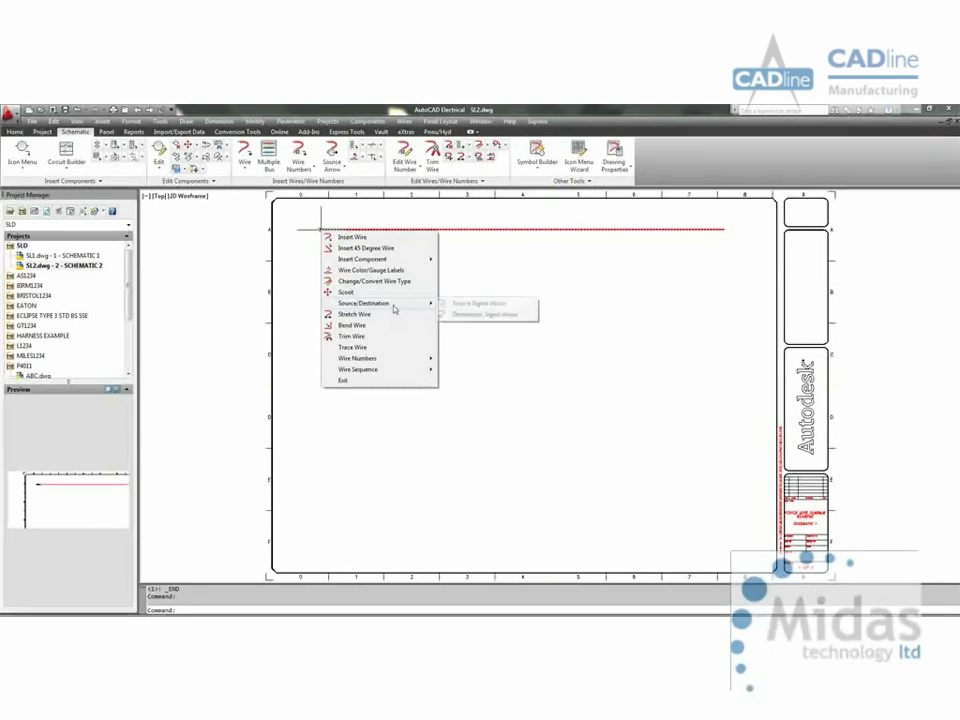
pyautogui.click(478, 314)
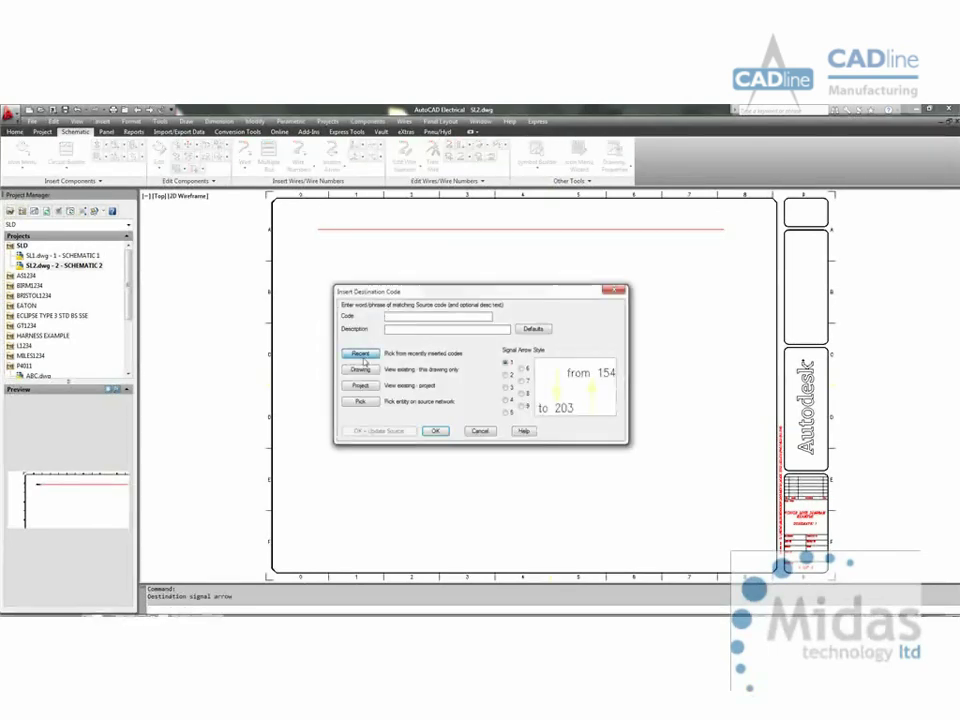
pyautogui.click(360, 353)
pyautogui.doubleClick(418, 309)
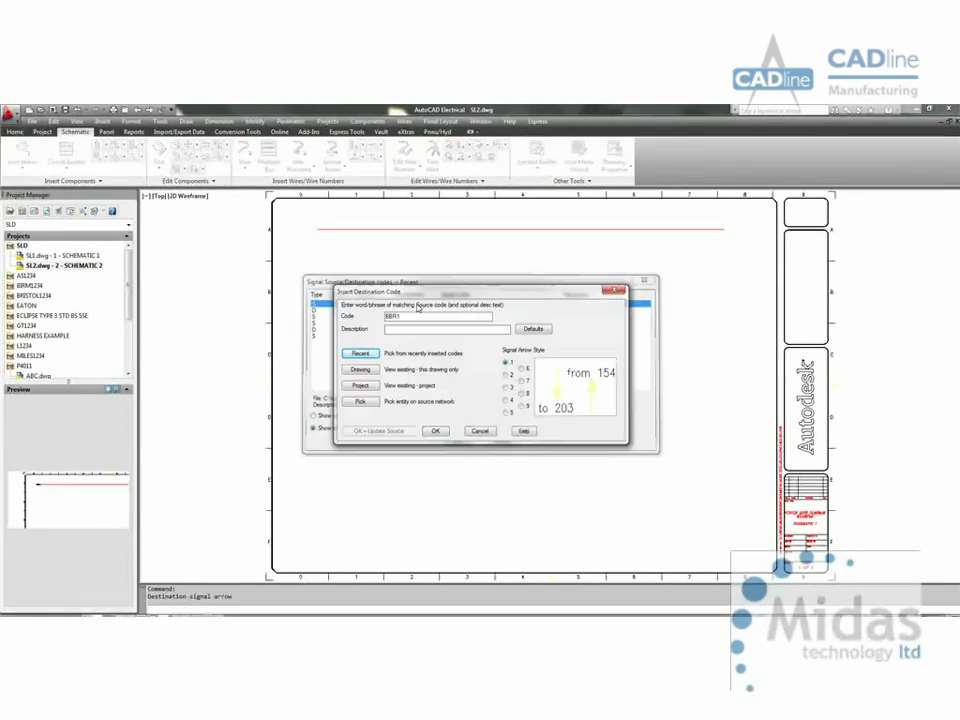
pyautogui.click(437, 491)
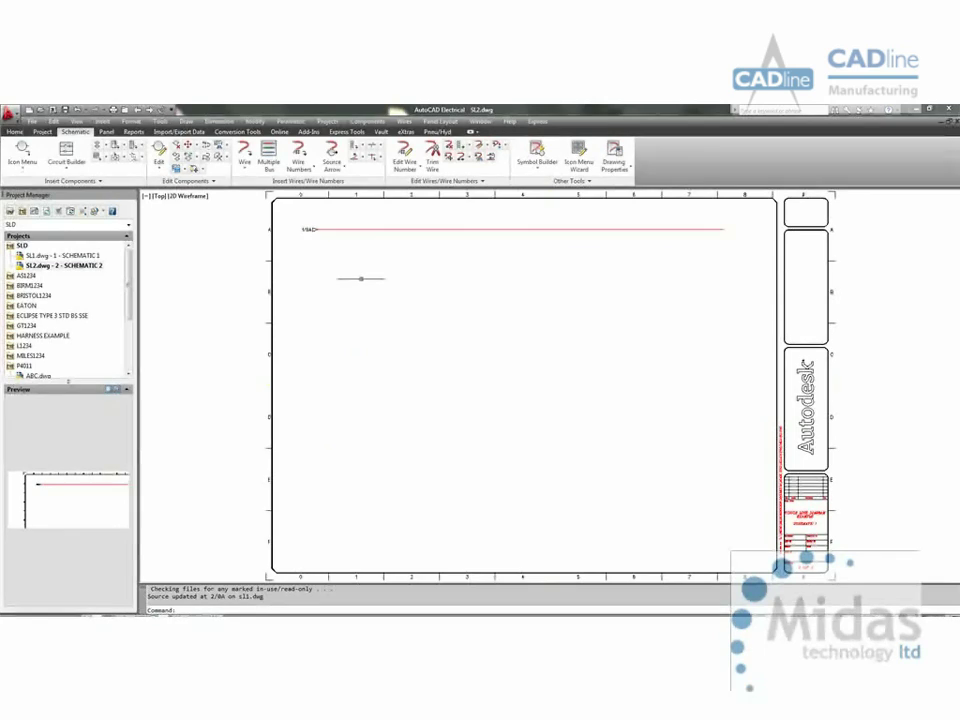
pyautogui.scroll(3, 332, 249)
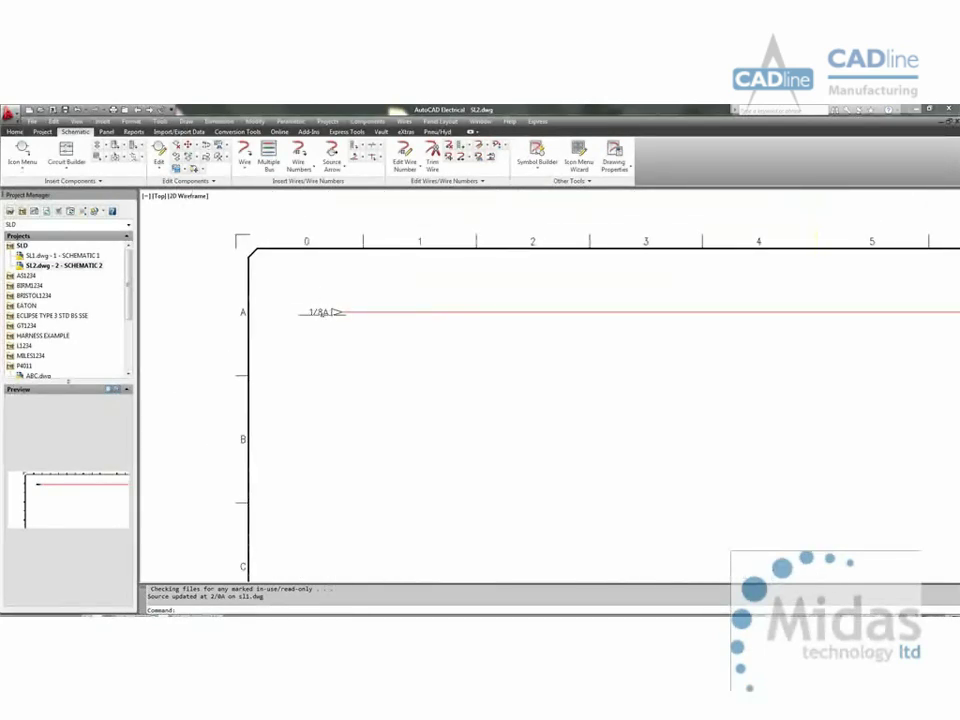
# Step: Jump from SL2's 1/8A signal arrow to its source on SL1, saving SL2, then zoom extents
pyautogui.rightClick(320, 312)
pyautogui.click(345, 410)
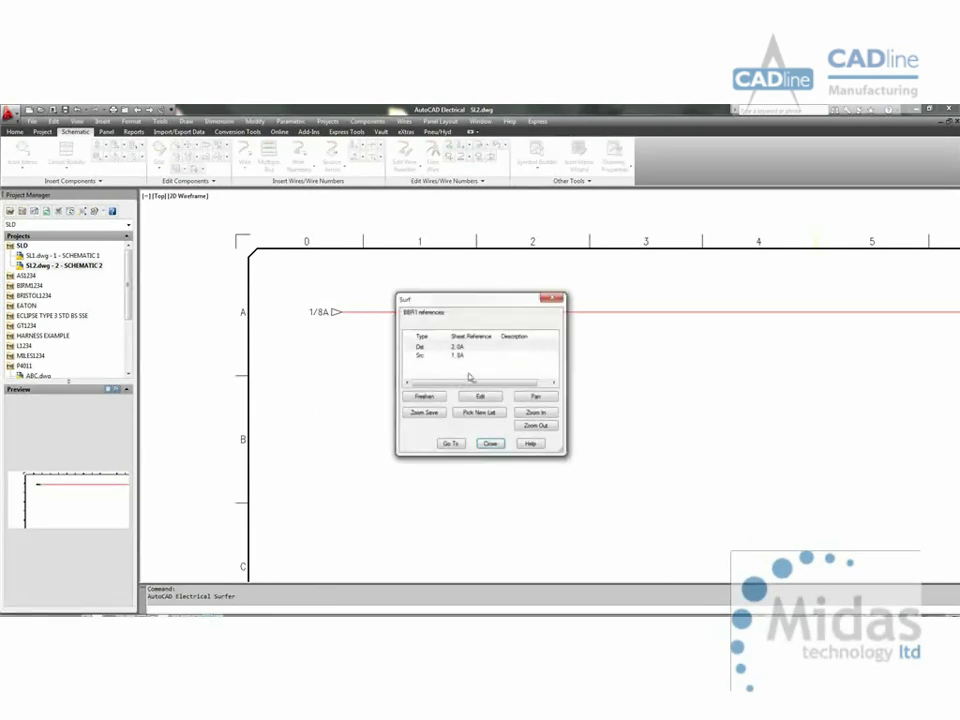
pyautogui.doubleClick(456, 356)
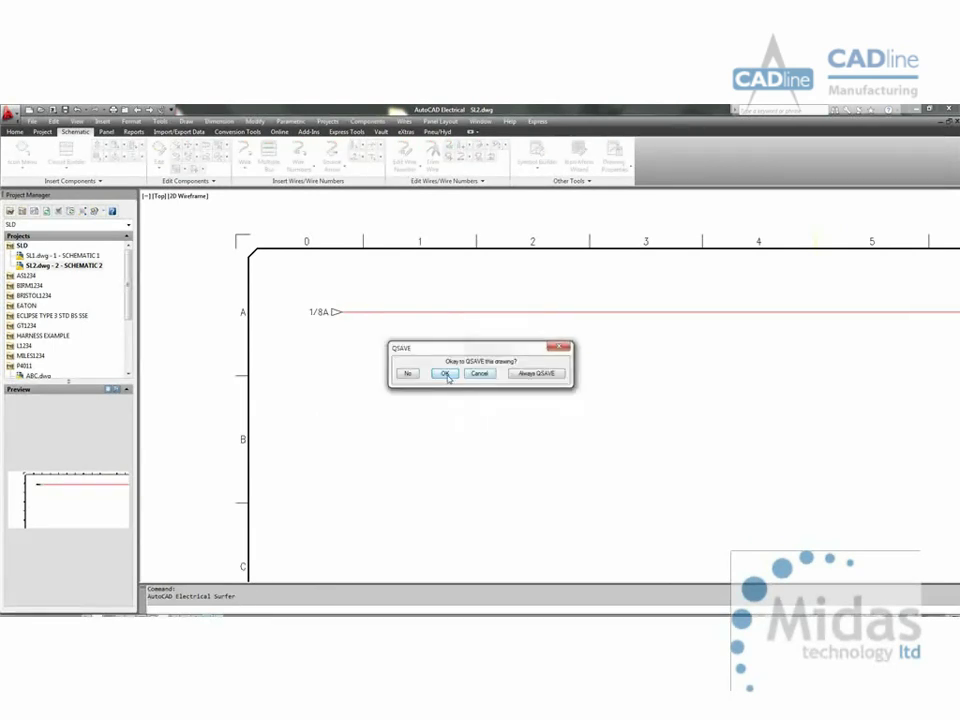
pyautogui.click(443, 374)
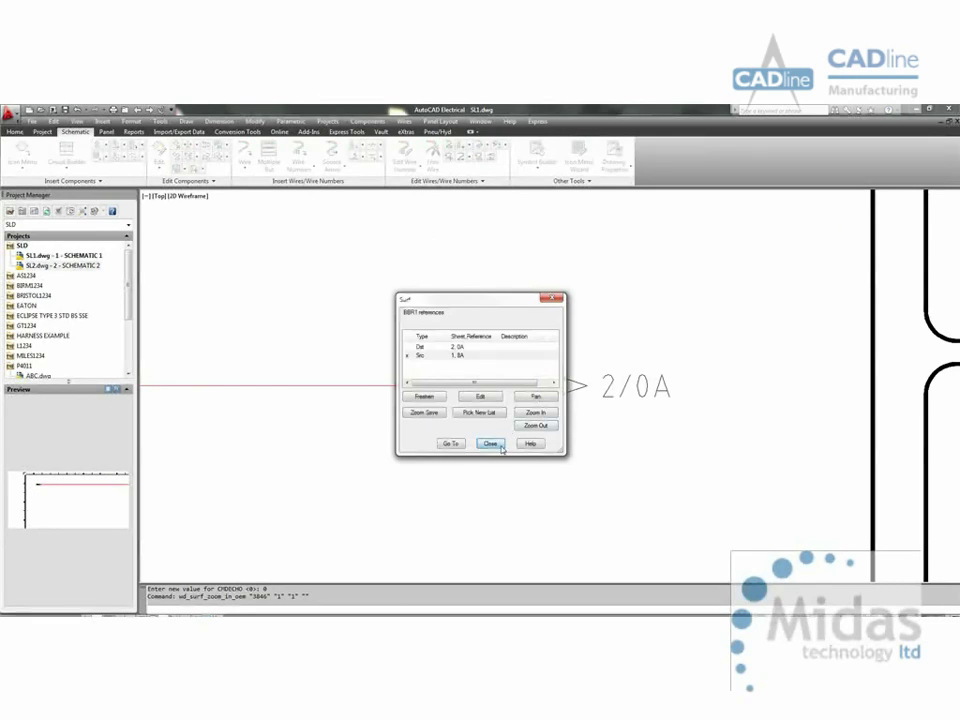
pyautogui.click(499, 446)
pyautogui.middleClick(513, 415)
pyautogui.middleClick(513, 415)
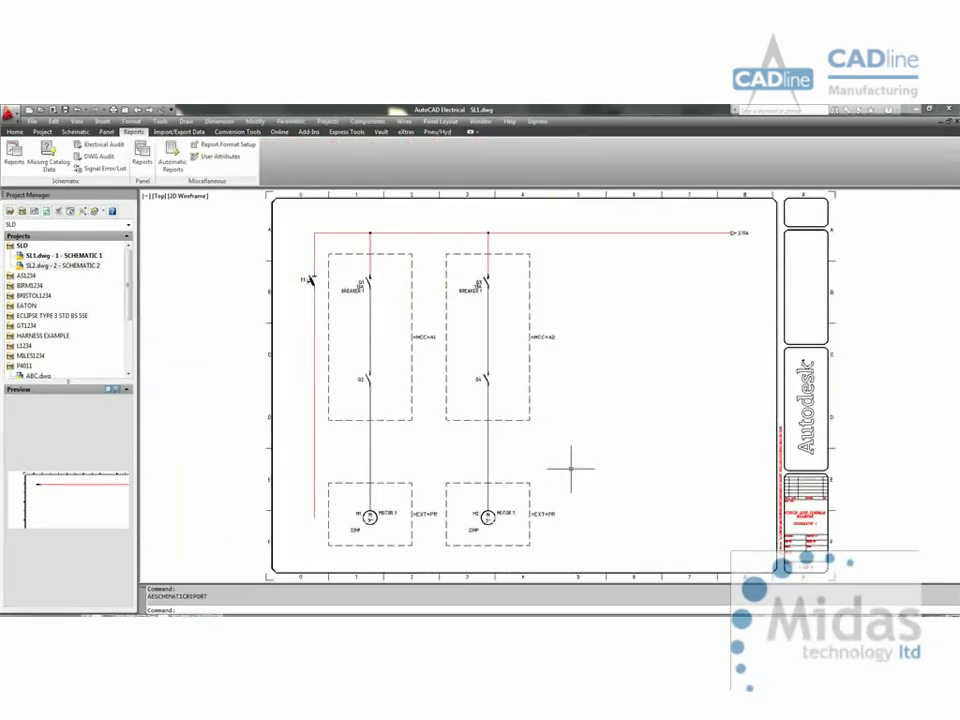
# Step: Insert a one-line Cable Marker on the left motor's wire
pyautogui.rightClick(372, 450)
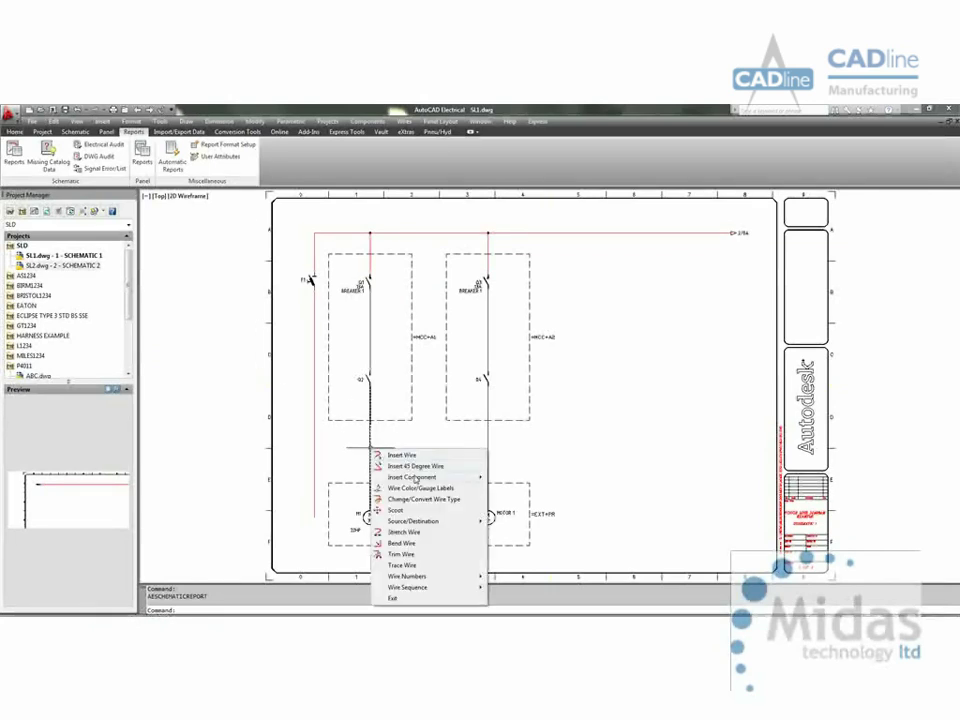
pyautogui.moveTo(416, 479)
pyautogui.click(520, 478)
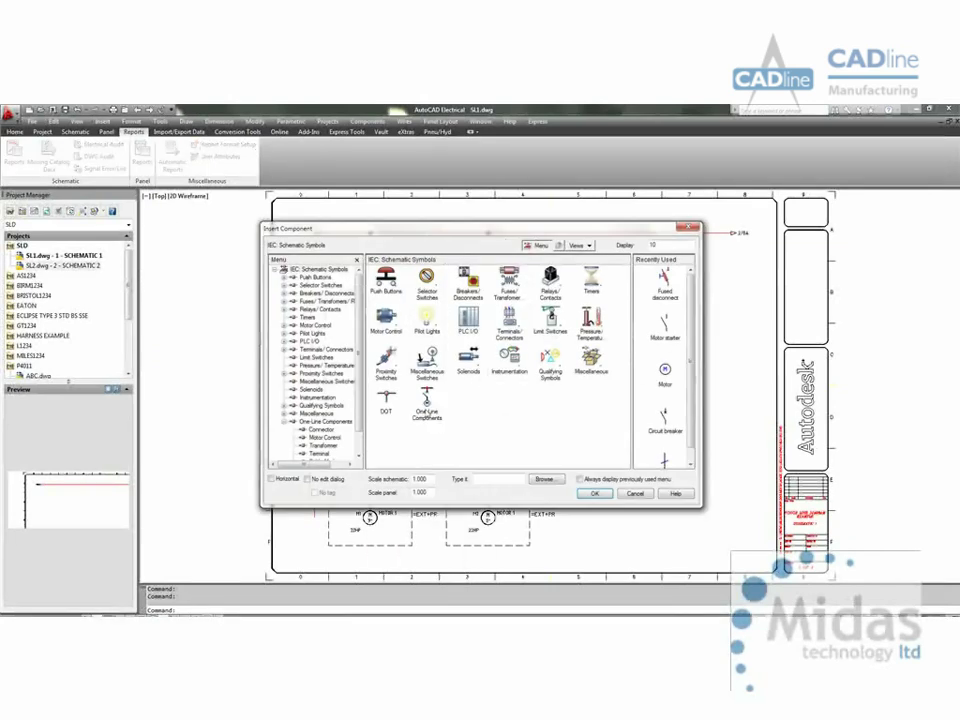
pyautogui.click(427, 402)
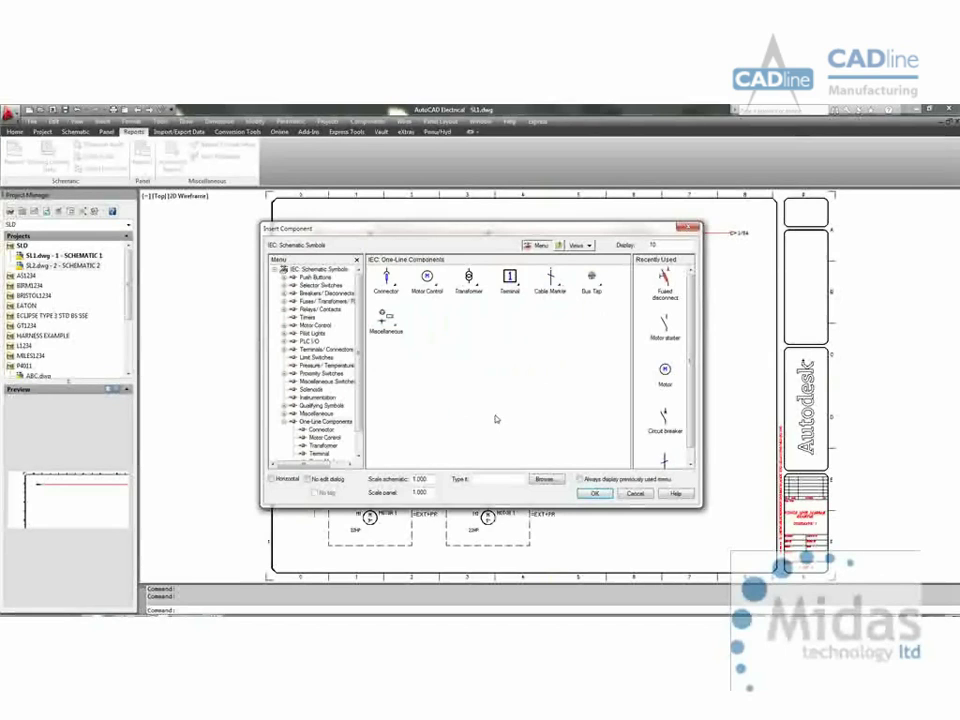
pyautogui.click(551, 281)
pyautogui.click(393, 282)
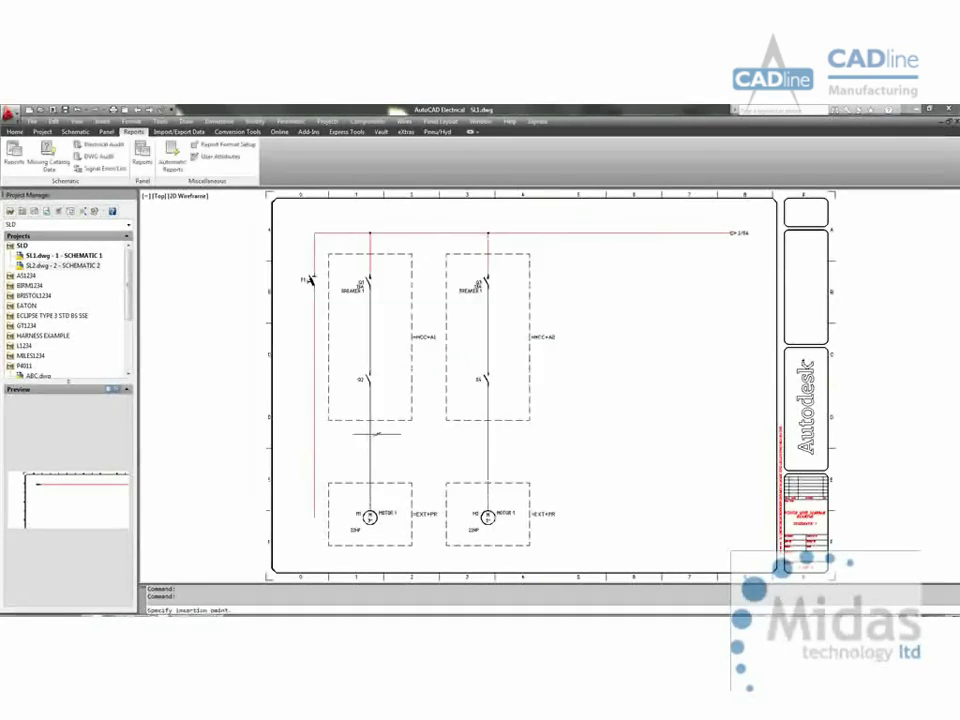
pyautogui.click(399, 341)
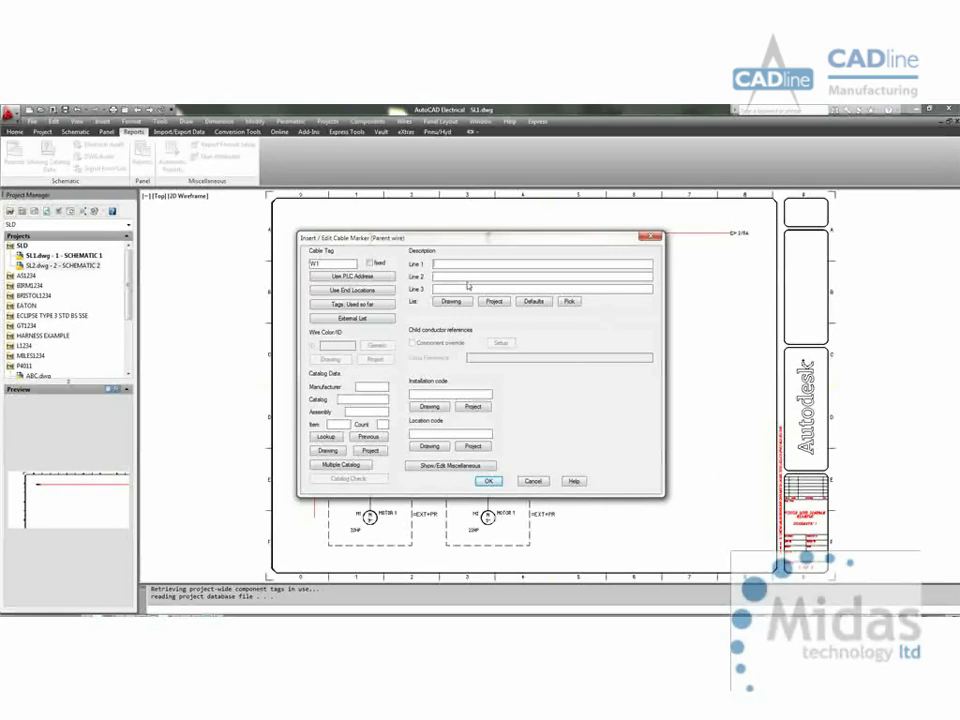
# Step: Catalogue marker W1 as the first ELAND SY control flexible cable and confirm it
pyautogui.click(326, 436)
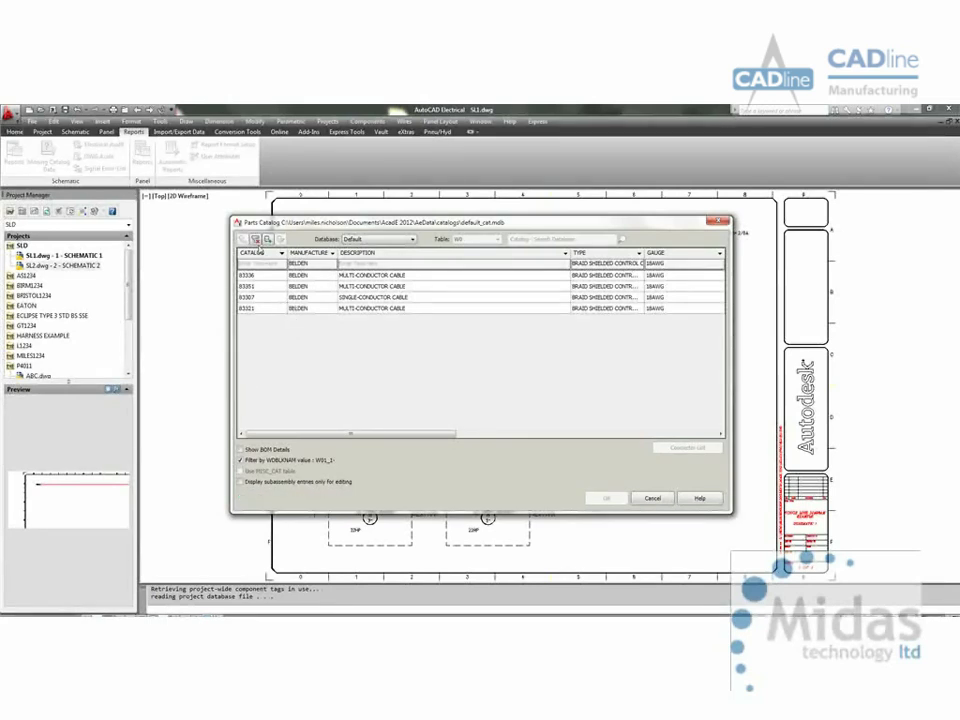
pyautogui.click(333, 255)
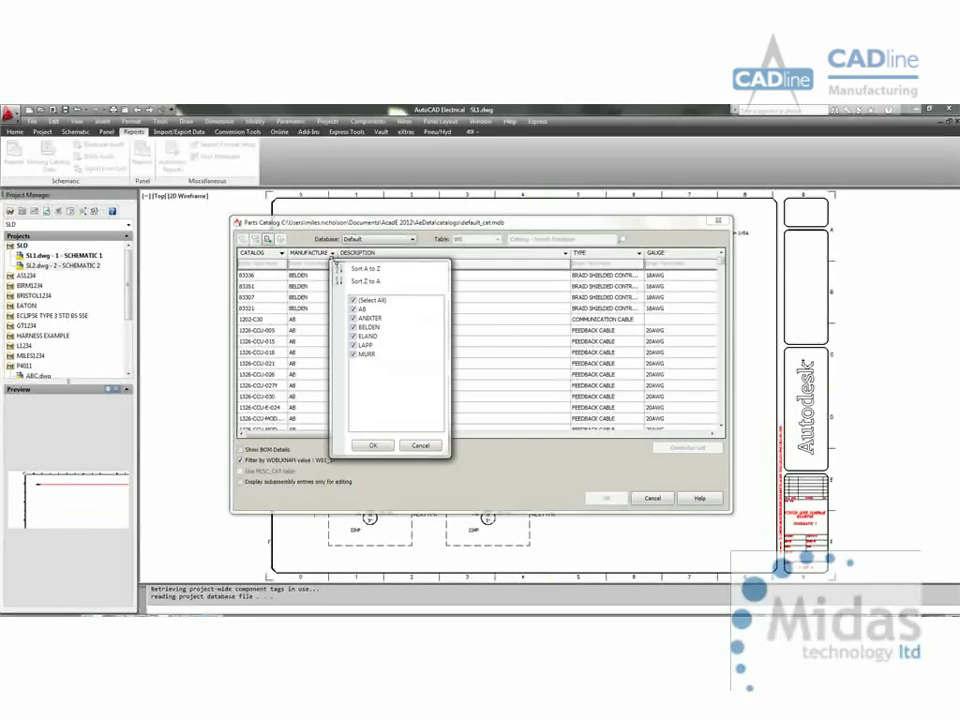
pyautogui.click(352, 300)
pyautogui.click(353, 336)
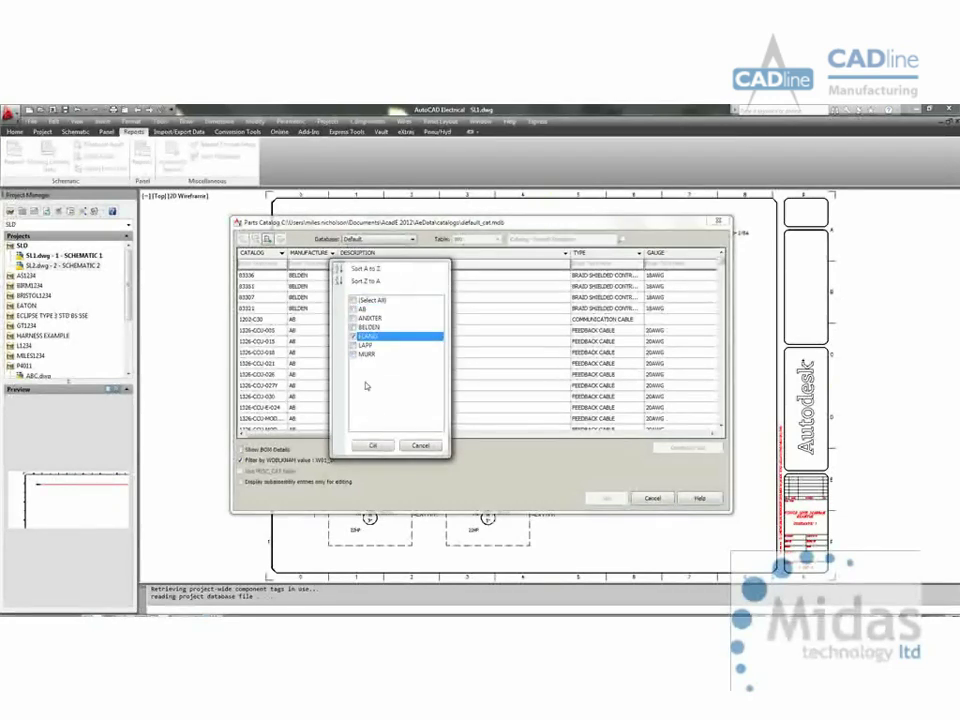
pyautogui.click(371, 446)
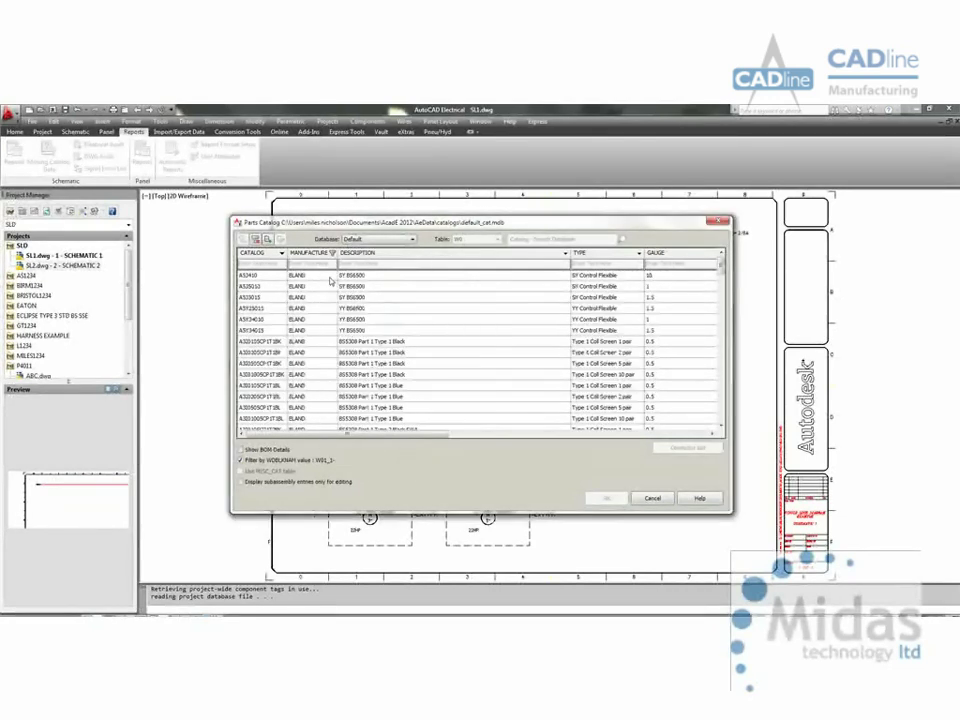
pyautogui.click(335, 277)
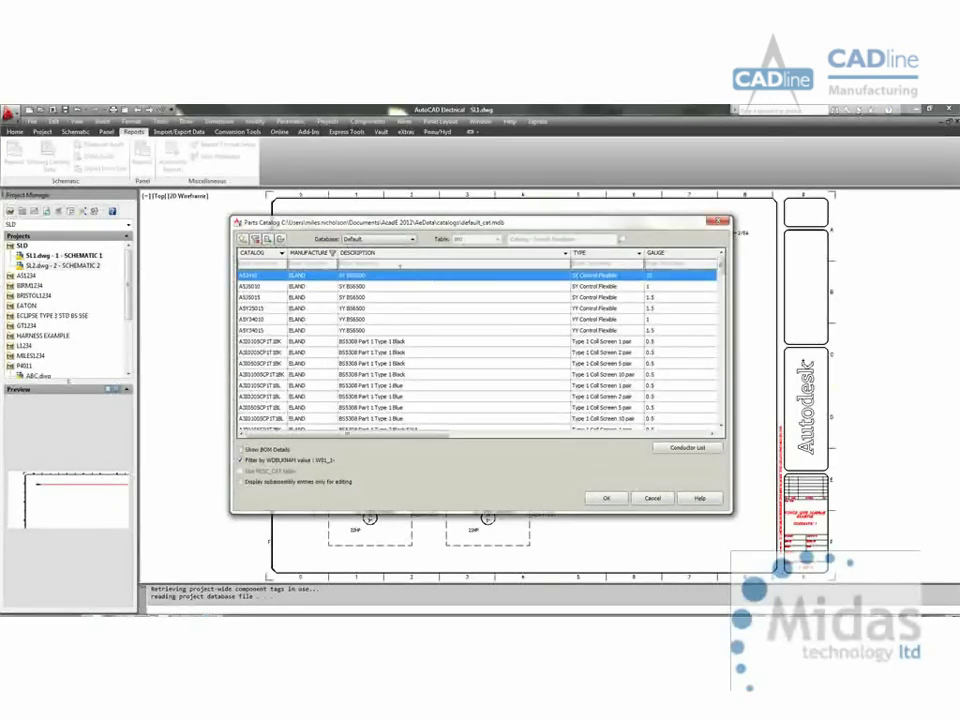
pyautogui.click(268, 240)
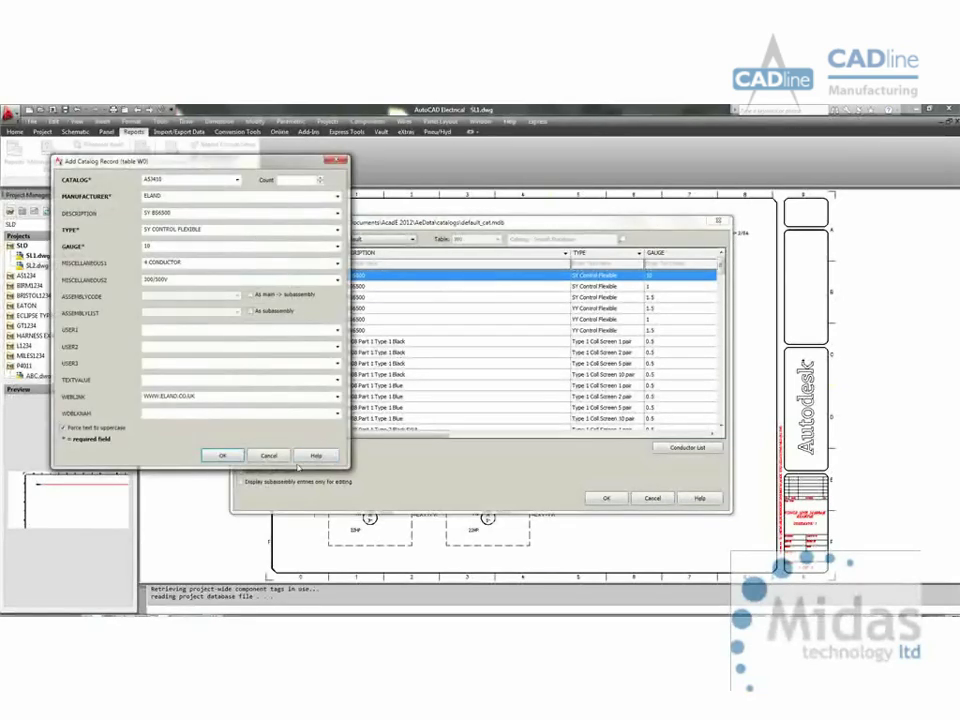
pyautogui.click(269, 456)
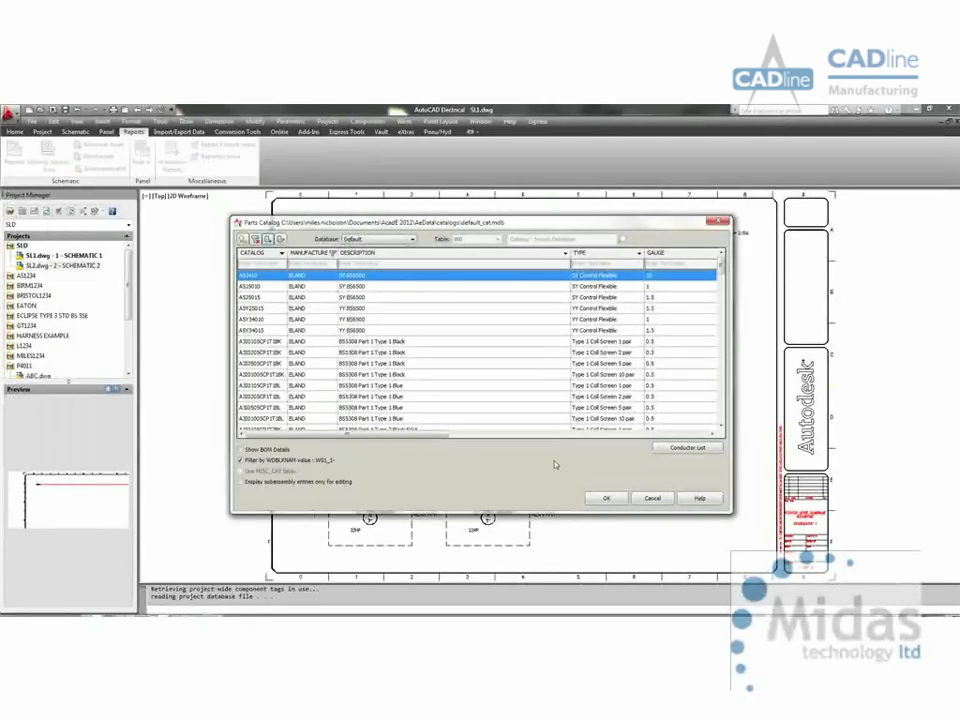
pyautogui.click(594, 500)
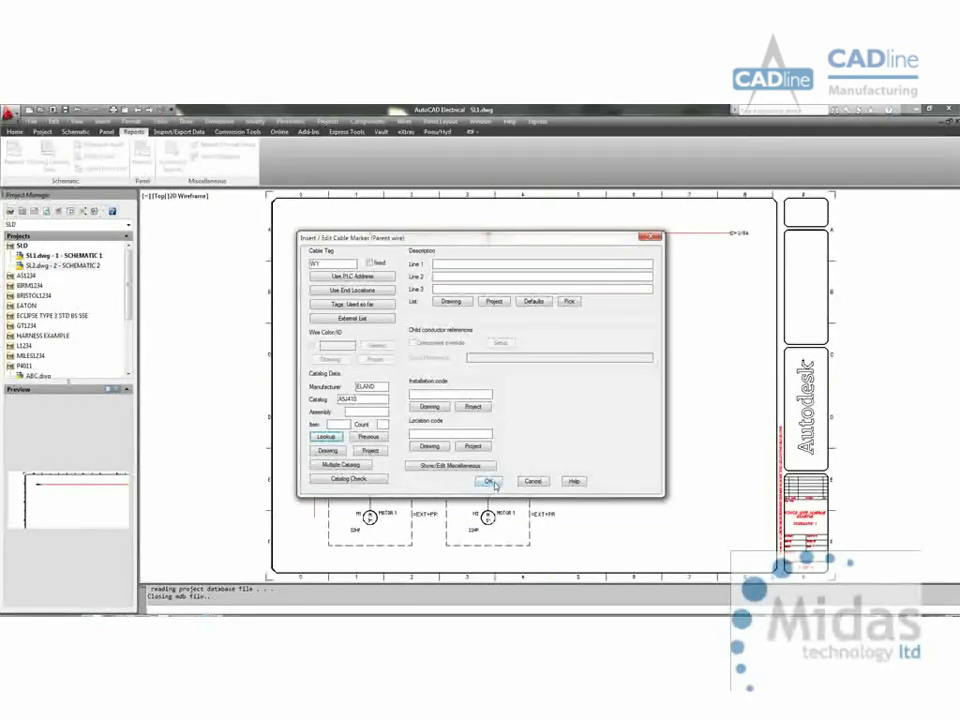
pyautogui.click(490, 484)
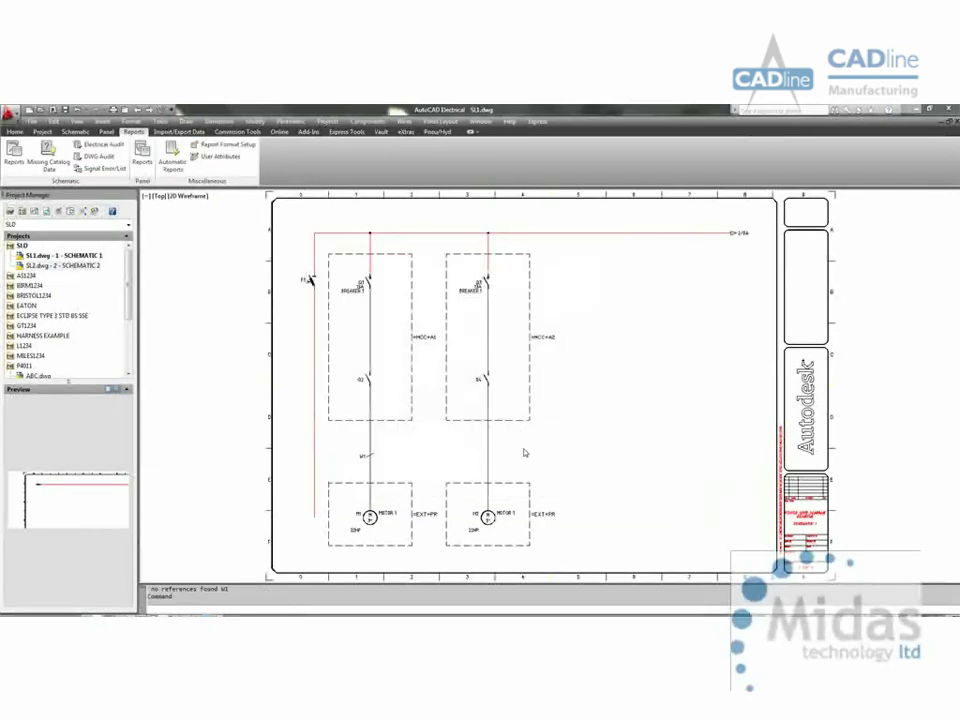
# Step: Insert cable marker W2 on the right motor wire, reusing the previous ELAND catalogue data
pyautogui.press('Return')
pyautogui.click(656, 292)
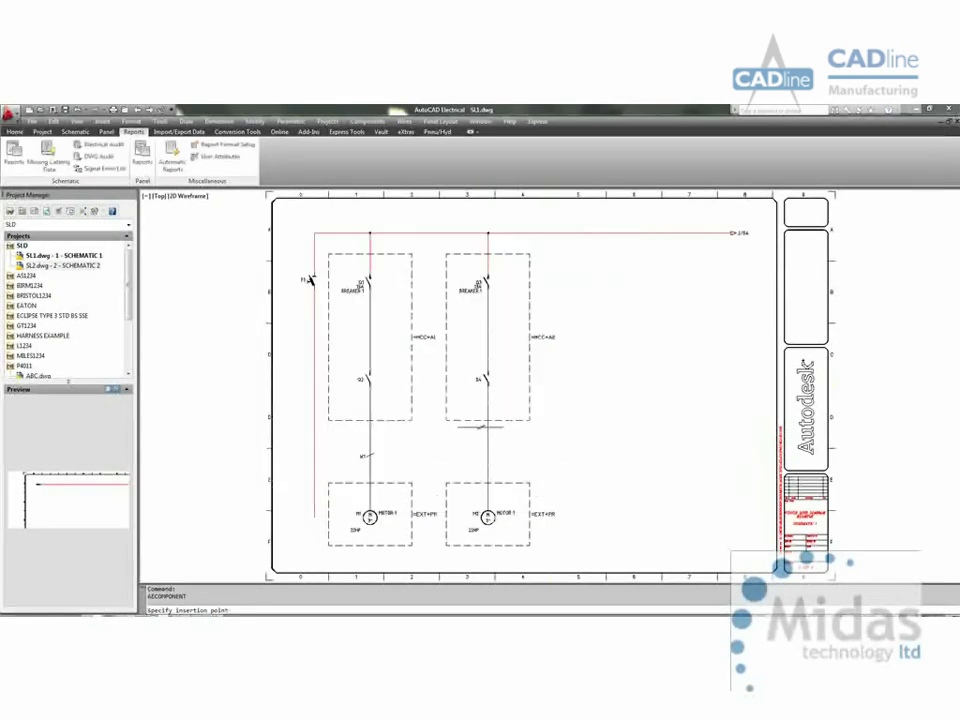
pyautogui.click(500, 459)
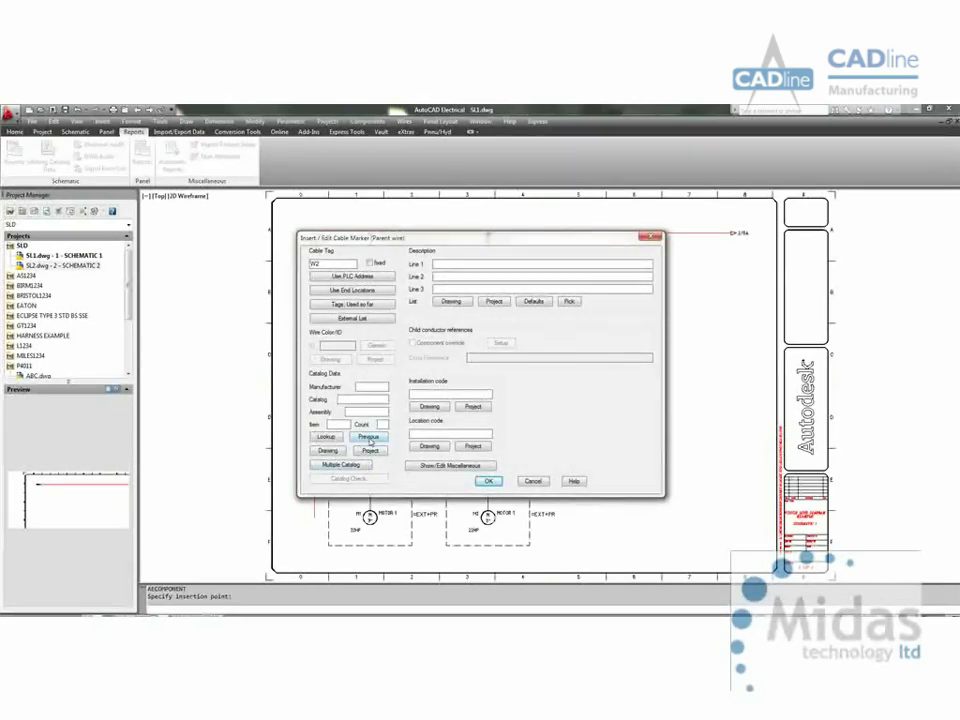
pyautogui.click(369, 438)
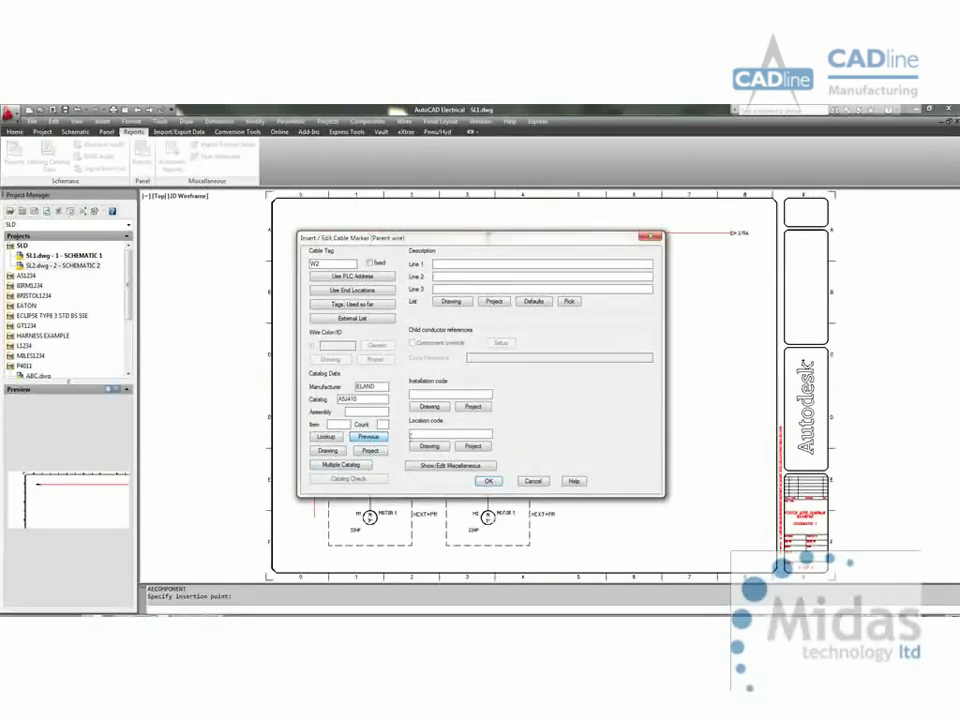
pyautogui.click(487, 481)
pyautogui.scroll(2, 430, 400)
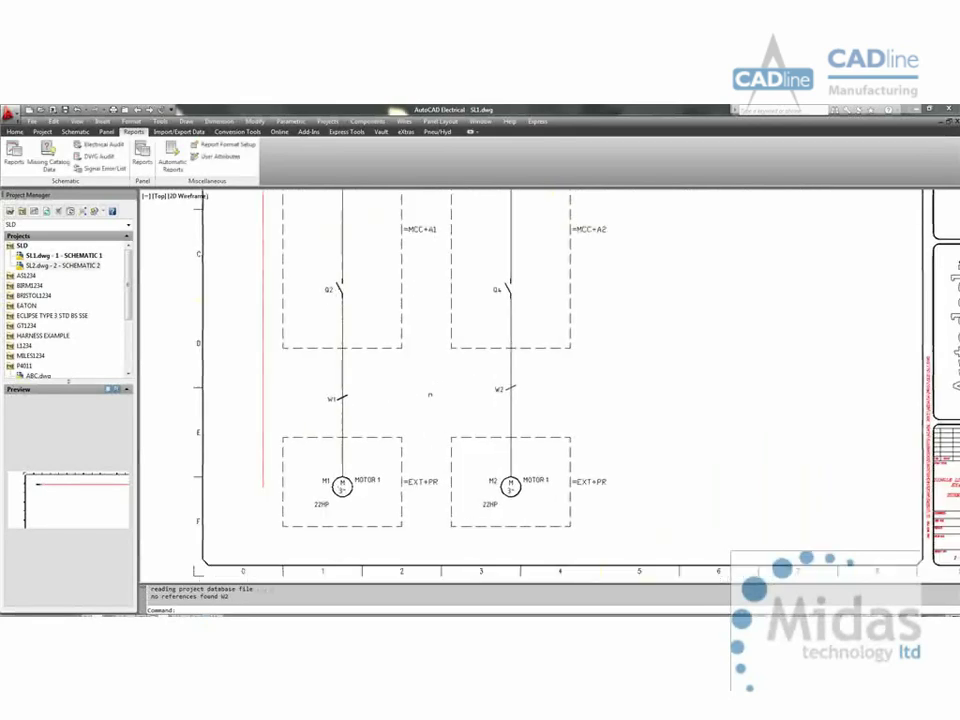
# Step: Align marker W2 level with W1 using the marker's Align option
pyautogui.rightClick(346, 397)
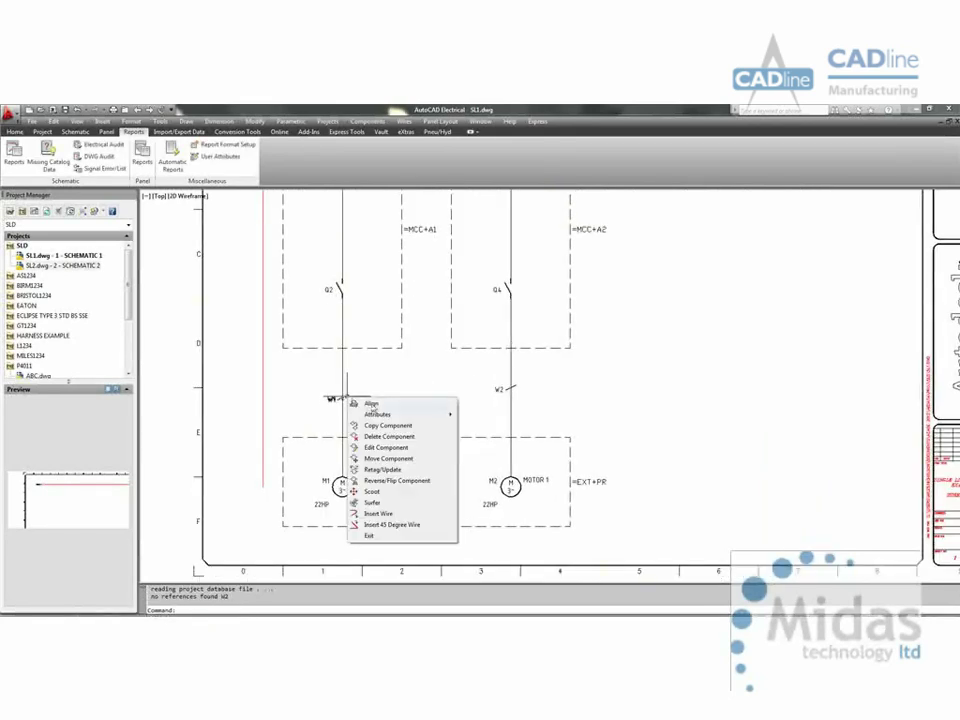
pyautogui.click(371, 403)
pyautogui.click(516, 380)
pyautogui.click(489, 396)
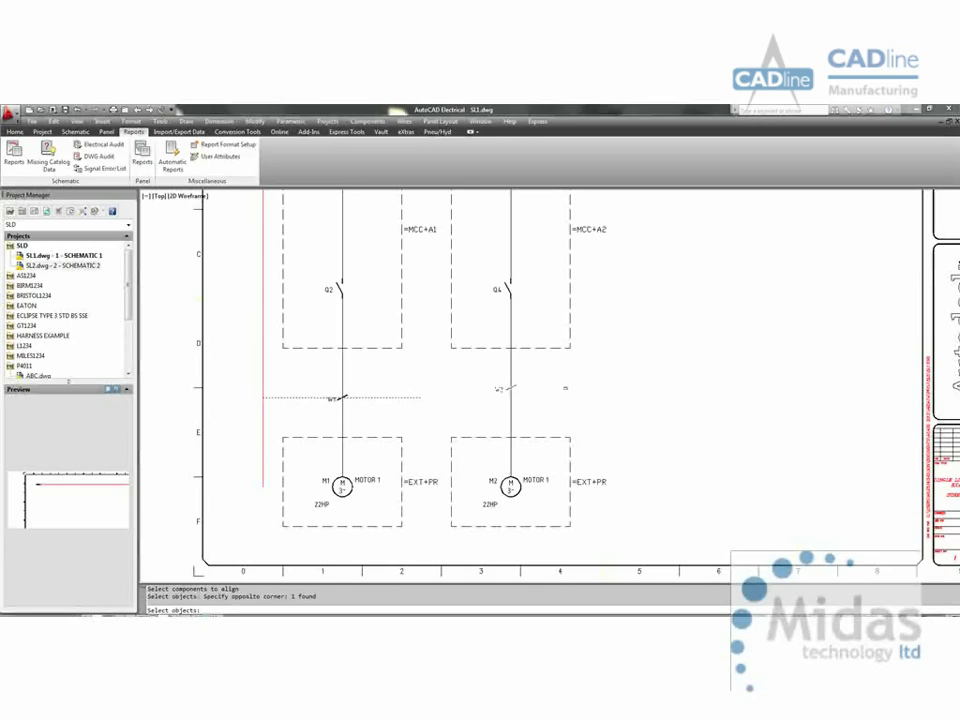
pyautogui.press('Return')
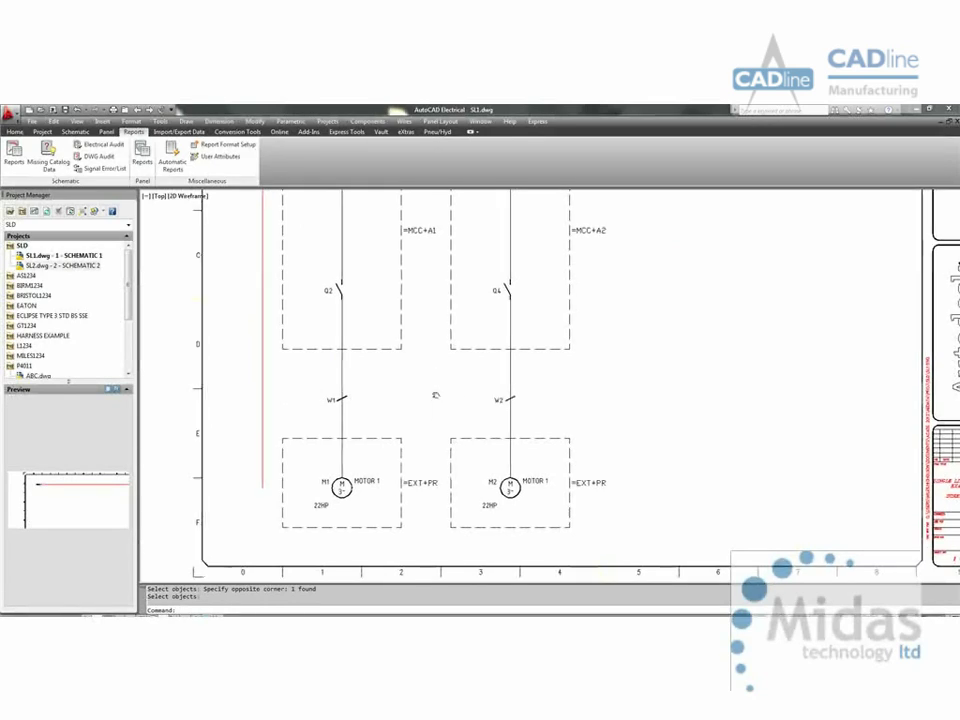
pyautogui.scroll(-1, 435, 396)
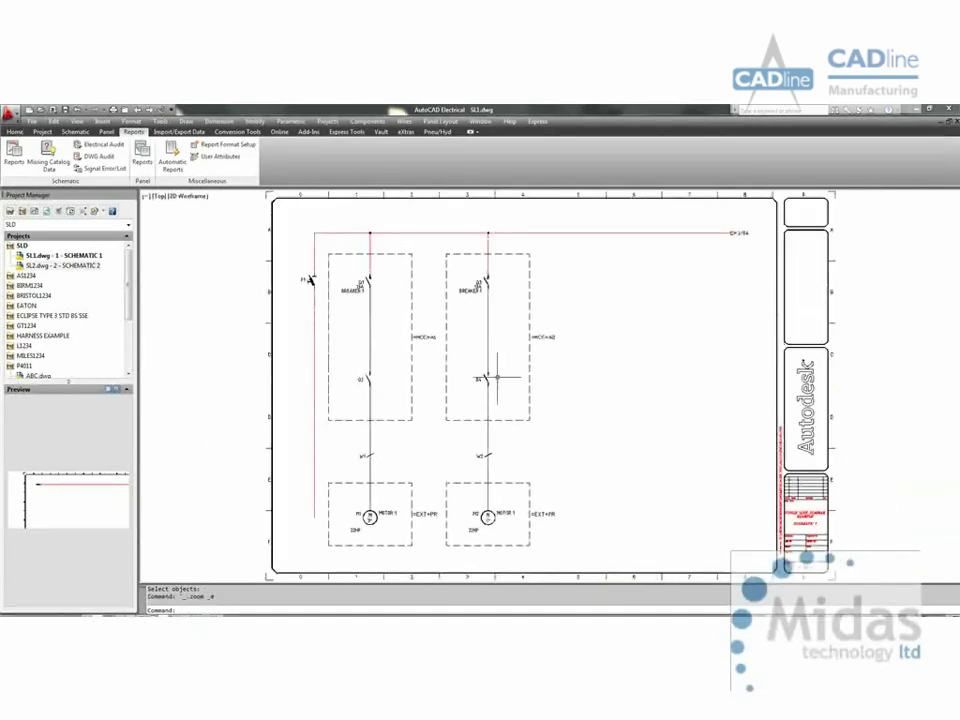
# Step: Run the One-Line Cable Summary report for the project, cancelling the save-to-file option
pyautogui.click(14, 152)
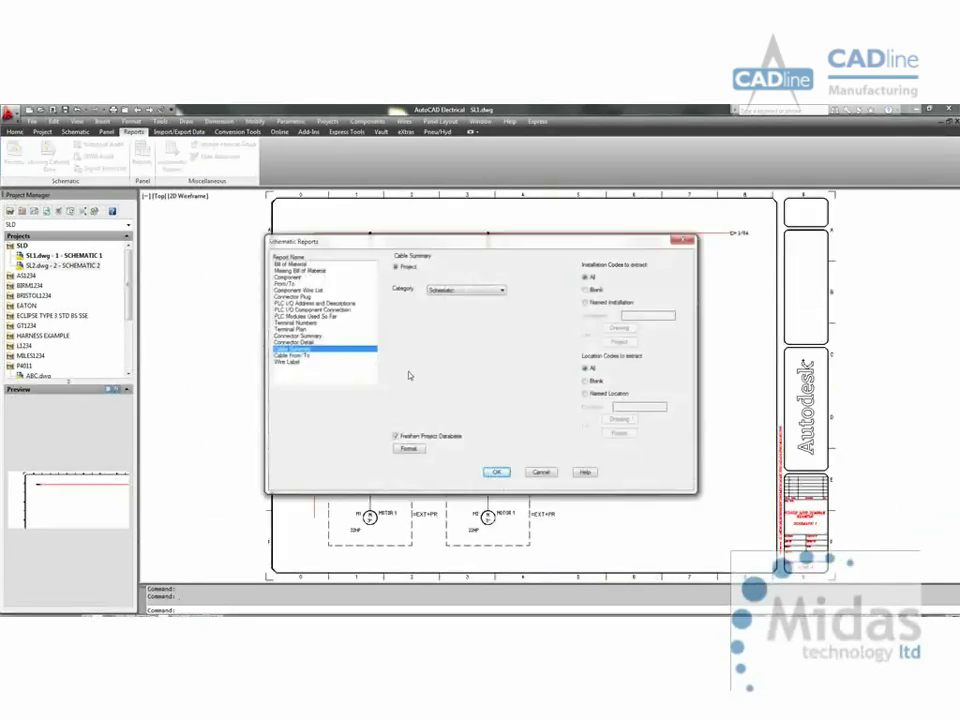
pyautogui.click(470, 290)
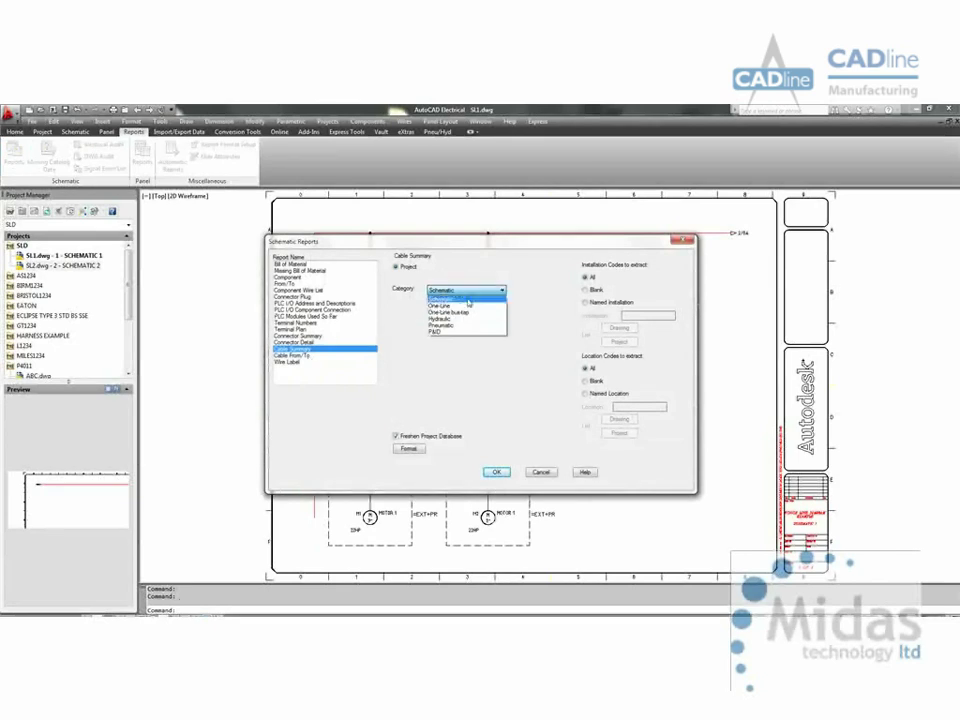
pyautogui.click(455, 306)
pyautogui.click(495, 471)
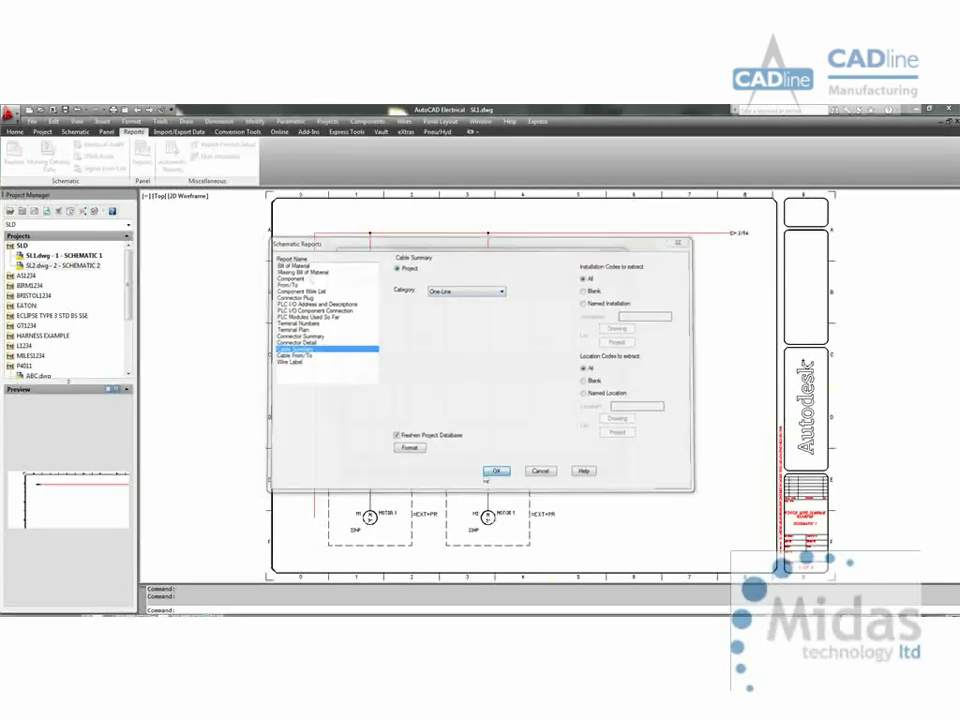
pyautogui.press('Return')
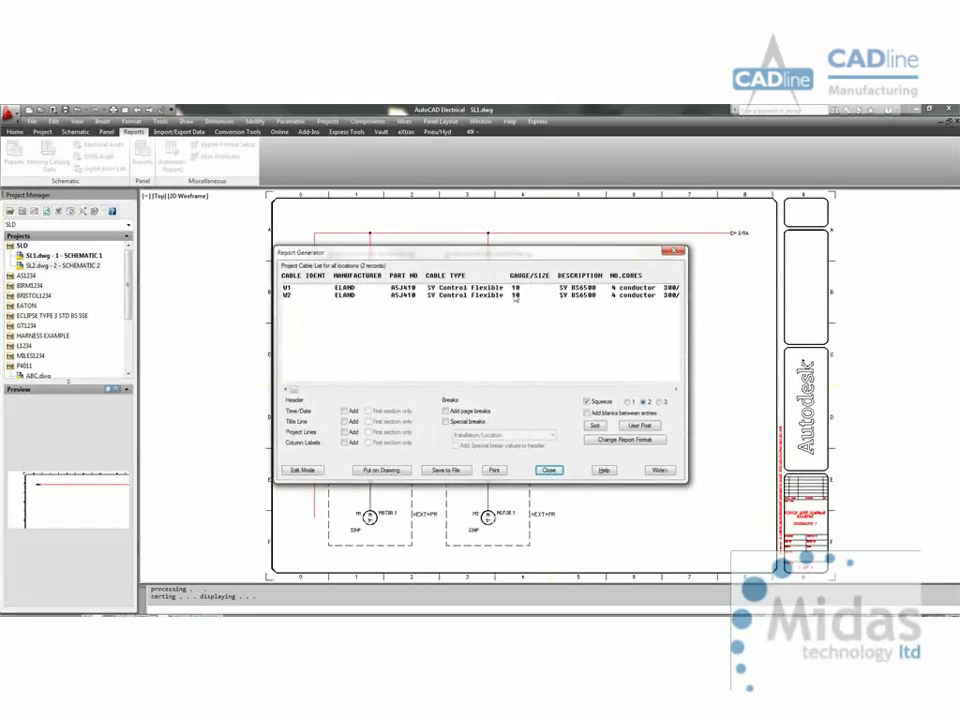
pyautogui.moveTo(292, 391)
pyautogui.mouseDown()
pyautogui.moveTo(506, 390)
pyautogui.moveTo(292, 400)
pyautogui.mouseUp()
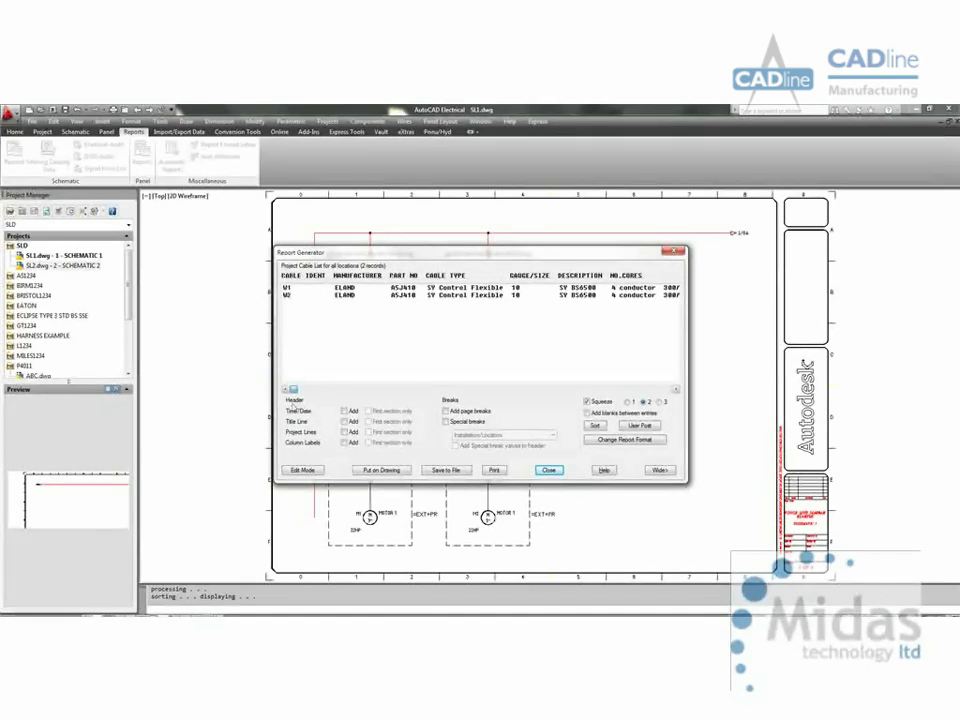
pyautogui.click(446, 470)
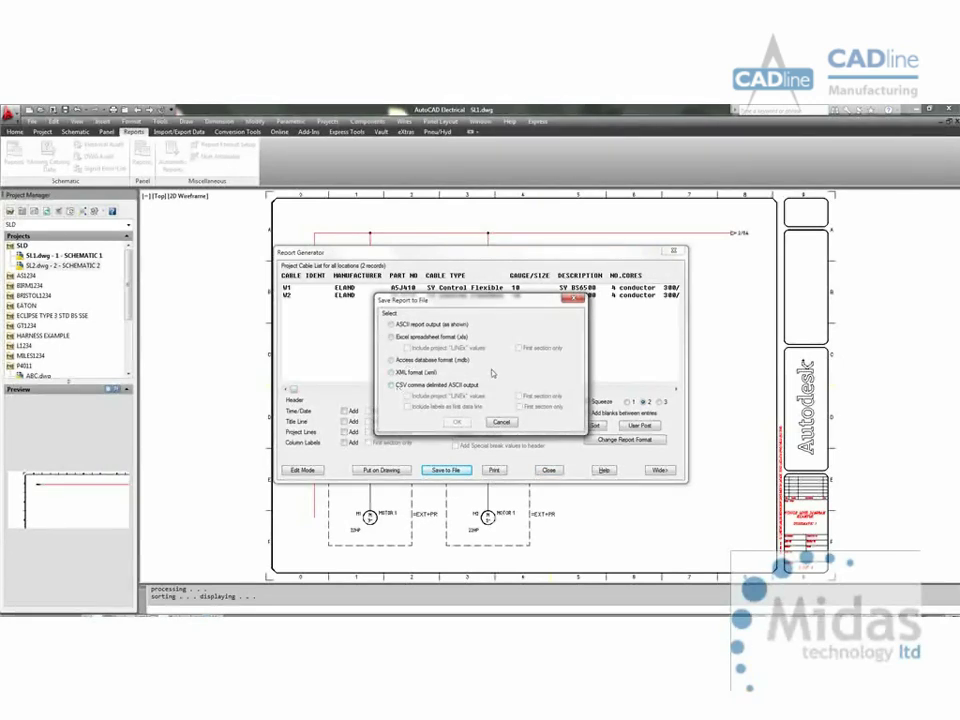
pyautogui.click(500, 422)
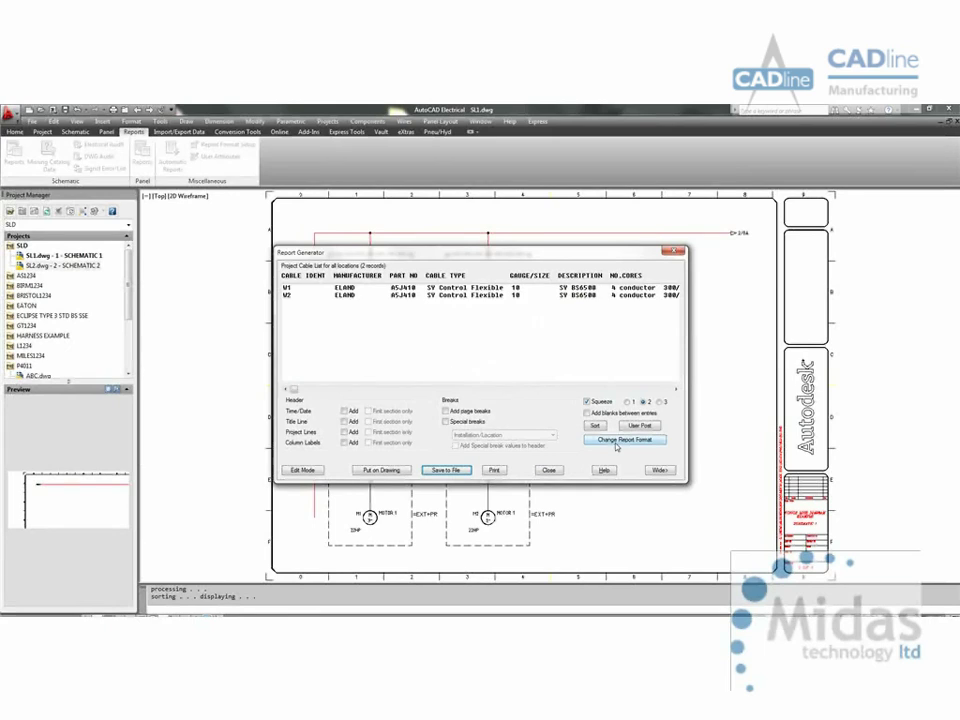
# Step: Place the W1/W2 cable table at the top of the SL1 border and zoom in on it
pyautogui.click(372, 472)
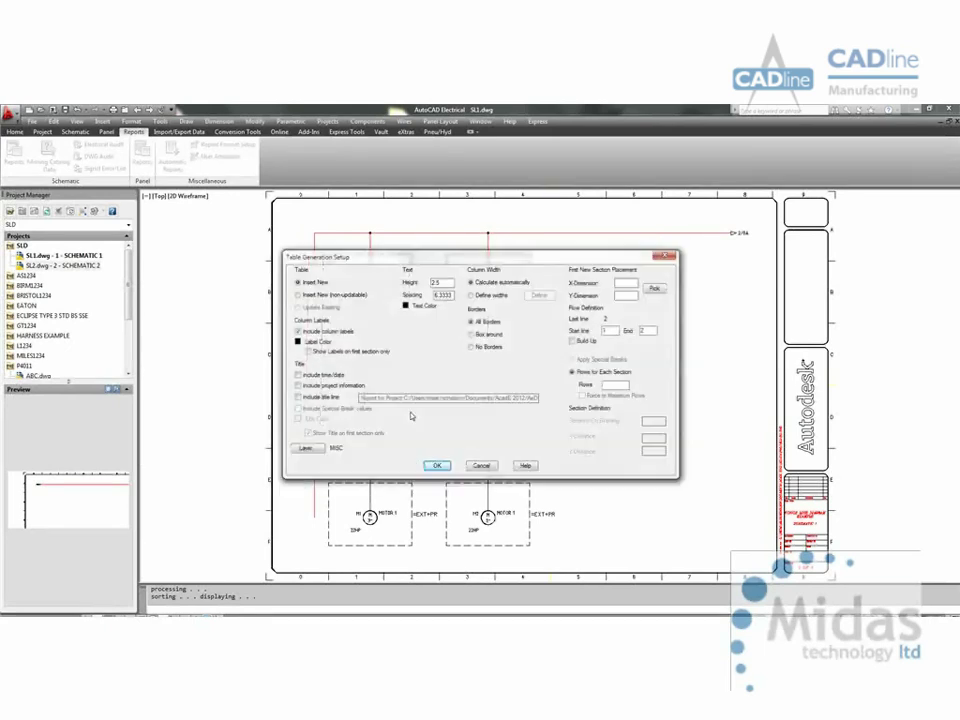
pyautogui.click(436, 466)
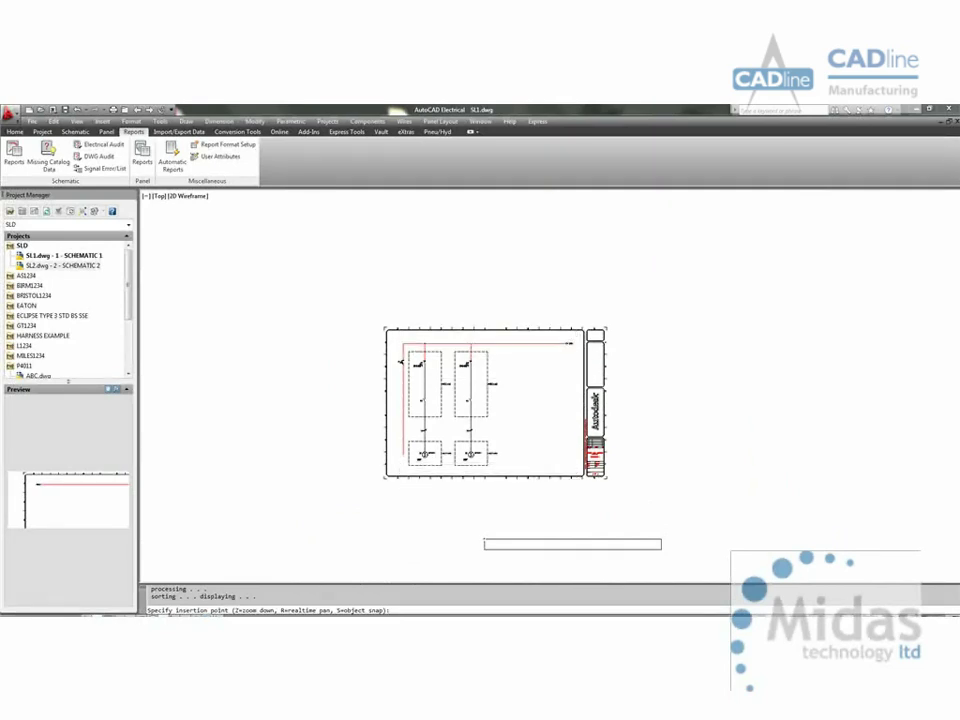
pyautogui.click(401, 331)
pyautogui.click(548, 469)
pyautogui.scroll(3, 425, 380)
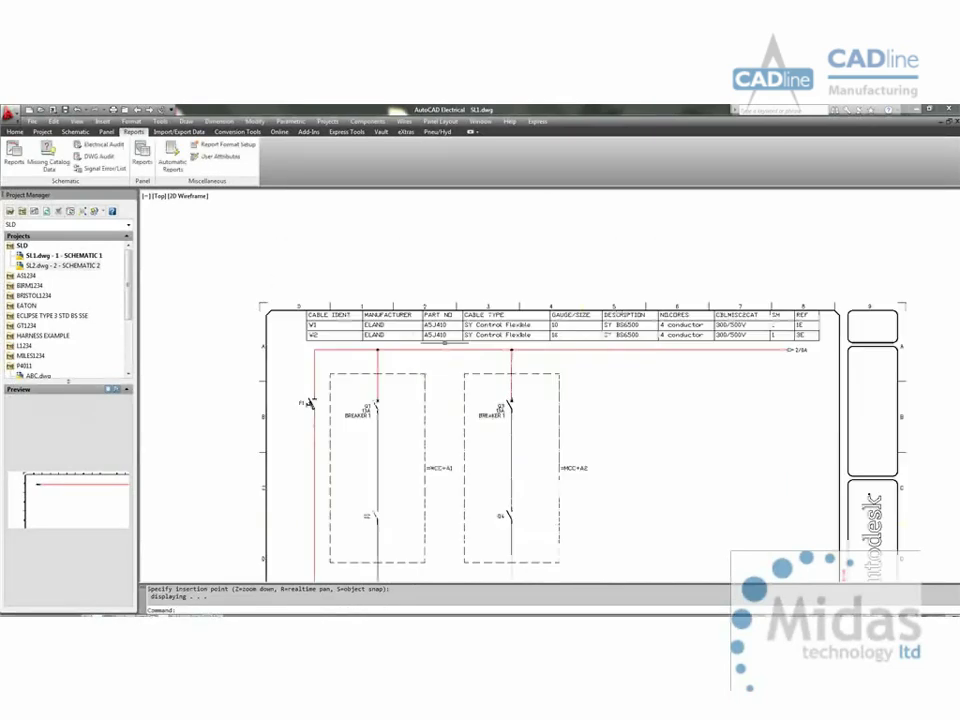
pyautogui.scroll(2, 425, 380)
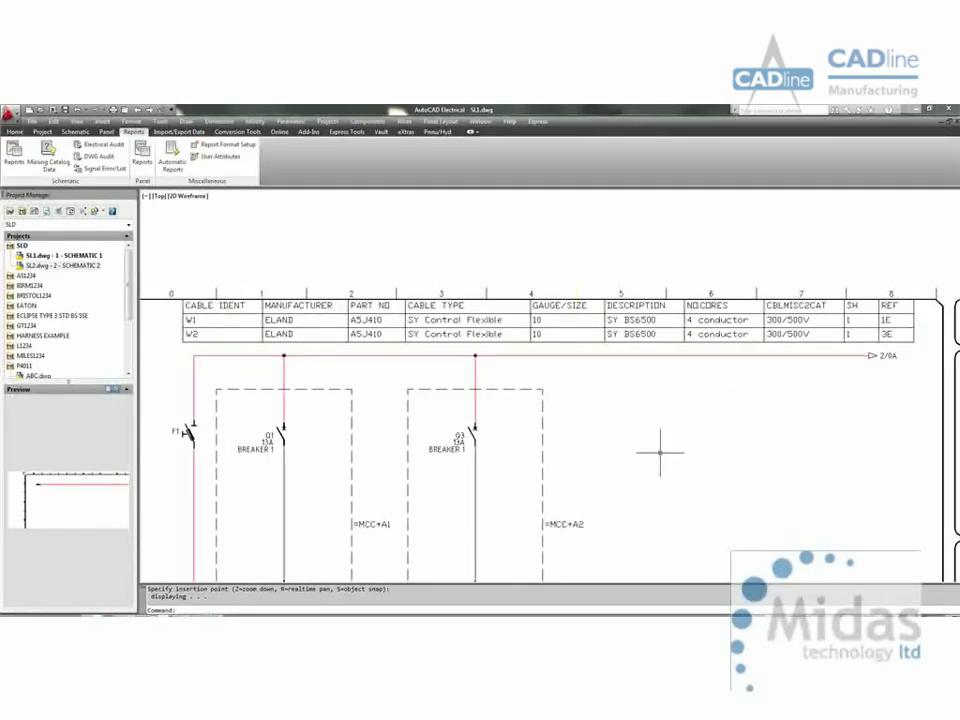
# Step: Generate a One-Line Bill of Material for all project drawings, always QSAVE, then close it
pyautogui.click(16, 158)
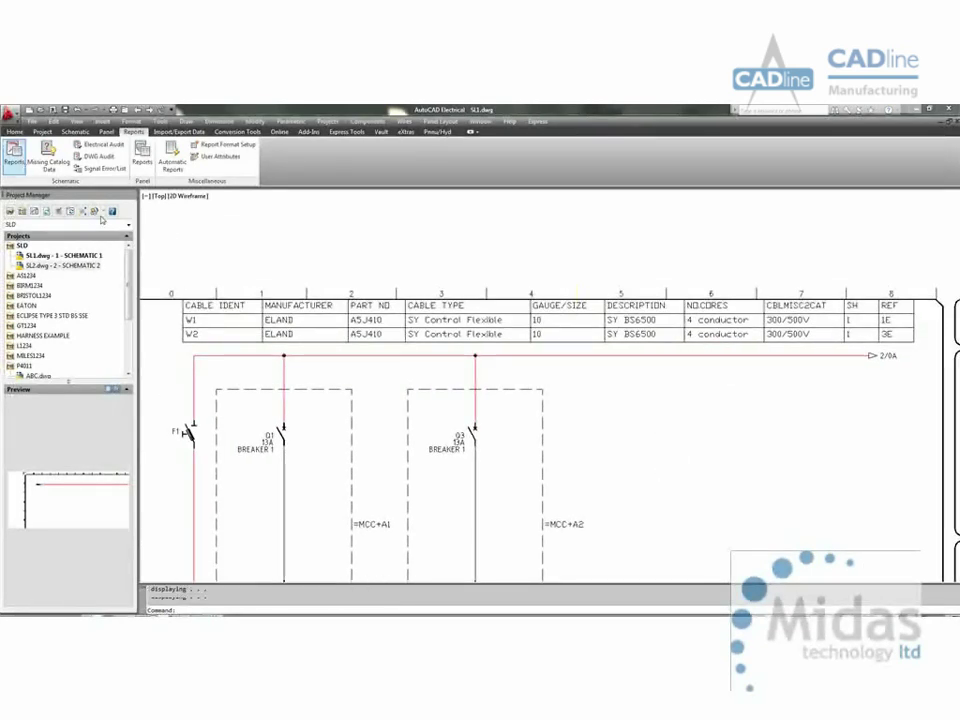
pyautogui.click(316, 264)
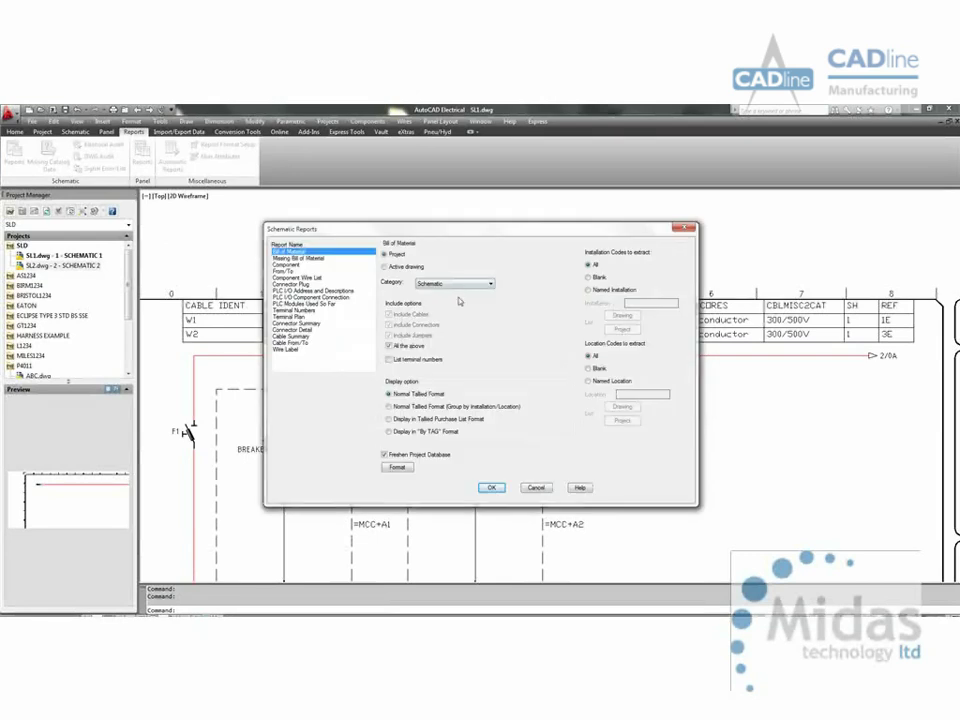
pyautogui.click(463, 285)
pyautogui.click(450, 302)
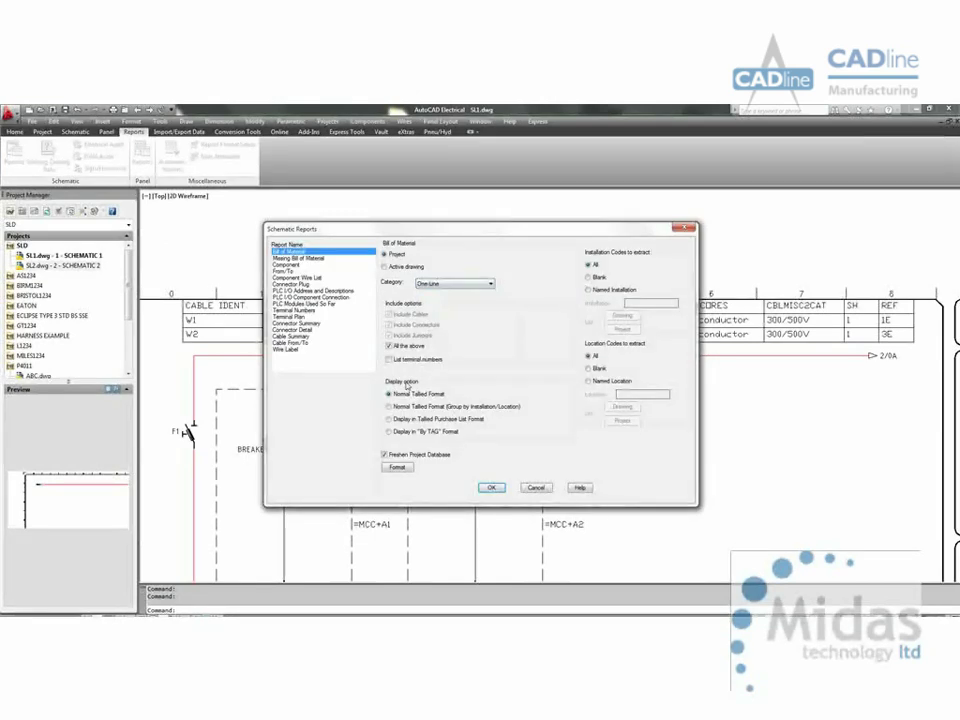
pyautogui.click(491, 487)
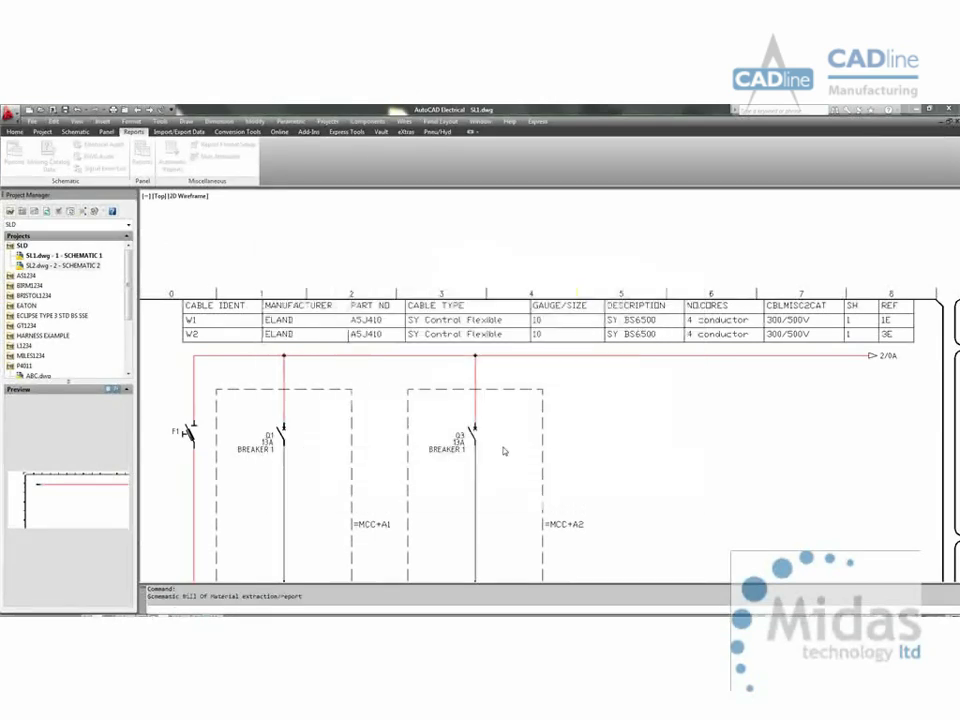
pyautogui.click(363, 365)
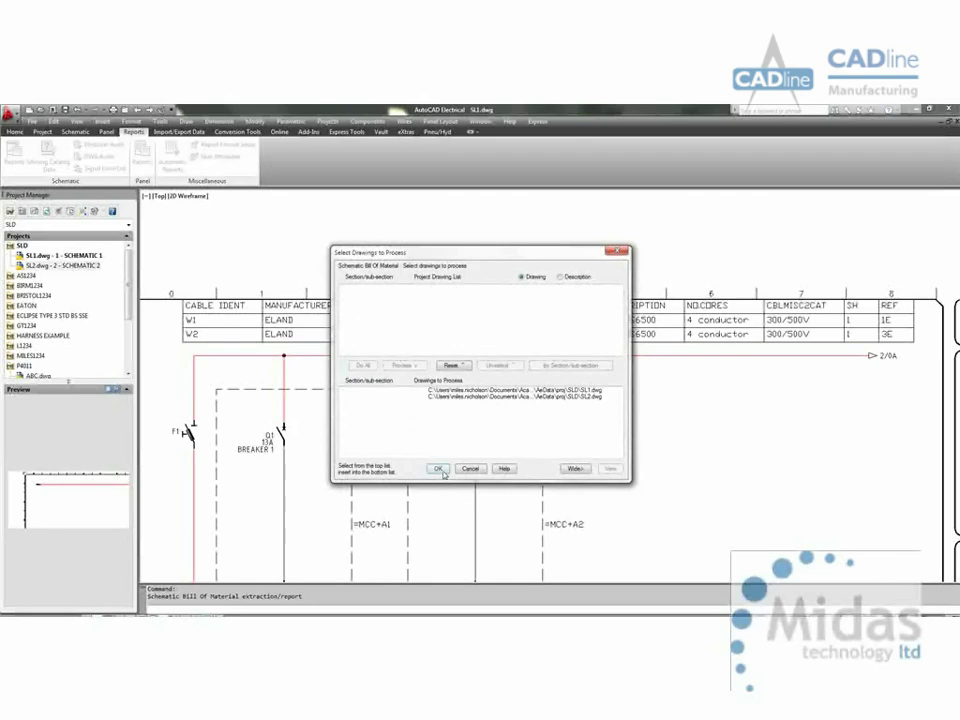
pyautogui.click(438, 468)
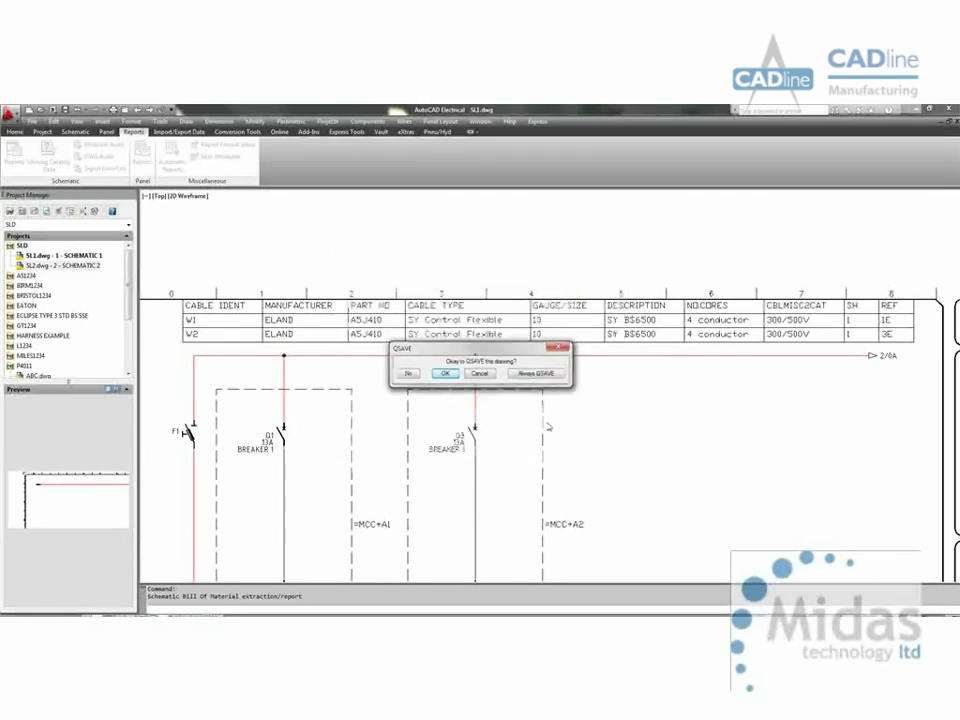
pyautogui.click(564, 378)
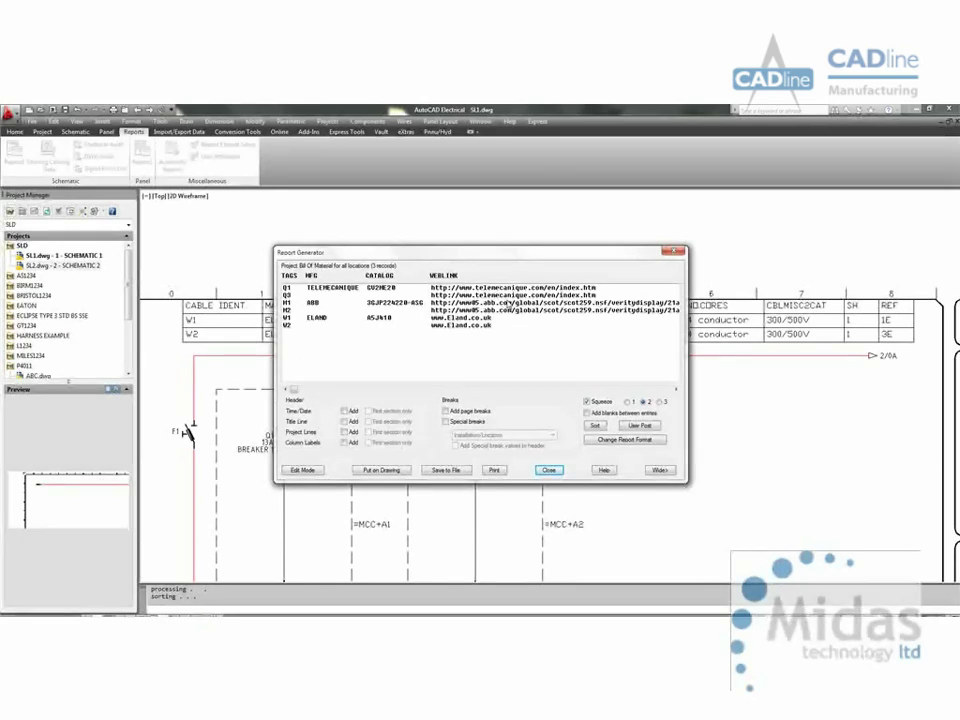
pyautogui.click(556, 471)
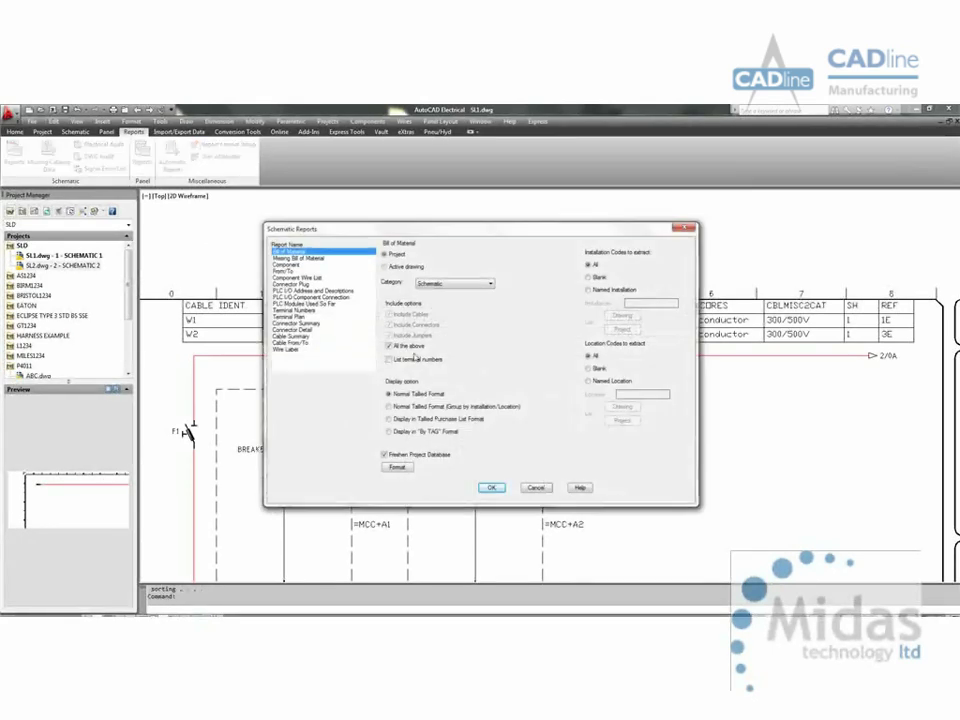
# Step: Rerun the Bill of Material in tallied purchase list format, review quantities, and close it
pyautogui.click(430, 419)
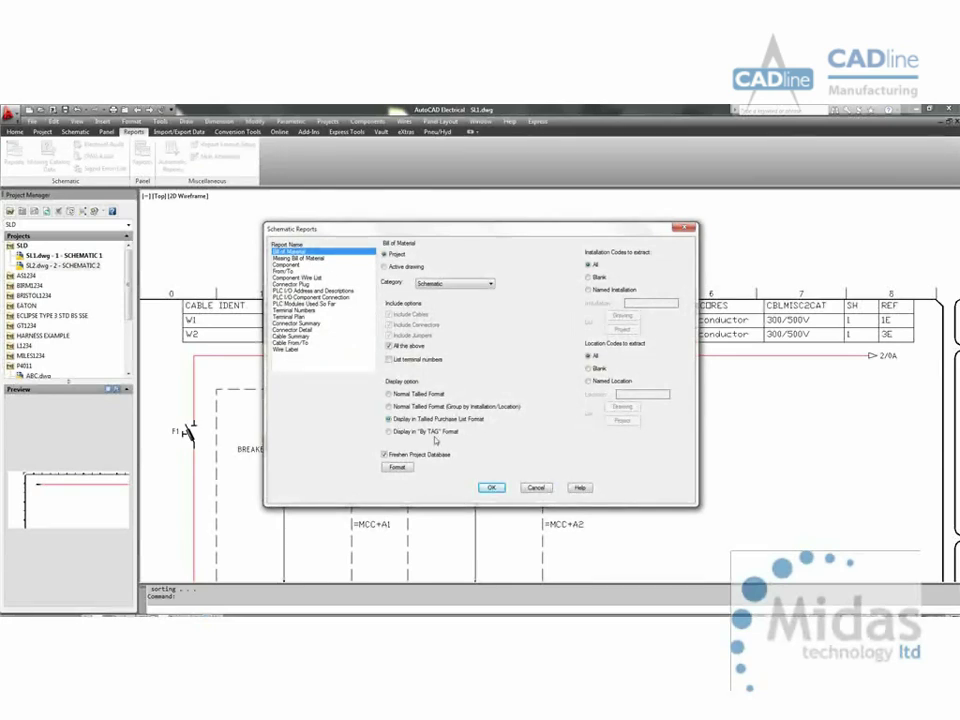
pyautogui.click(478, 287)
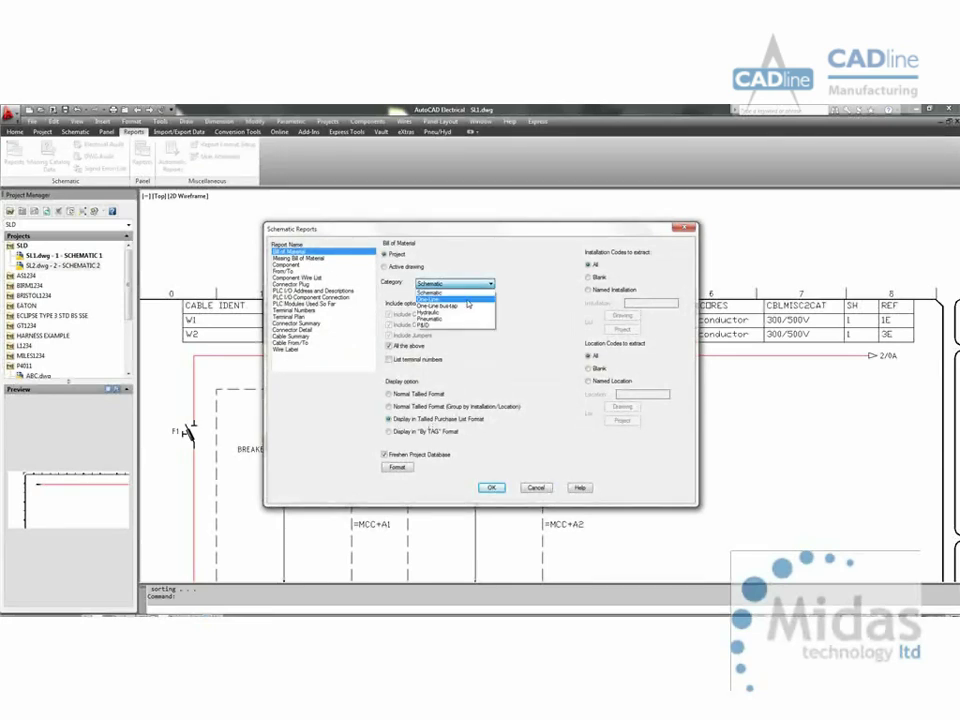
pyautogui.click(450, 294)
pyautogui.click(491, 487)
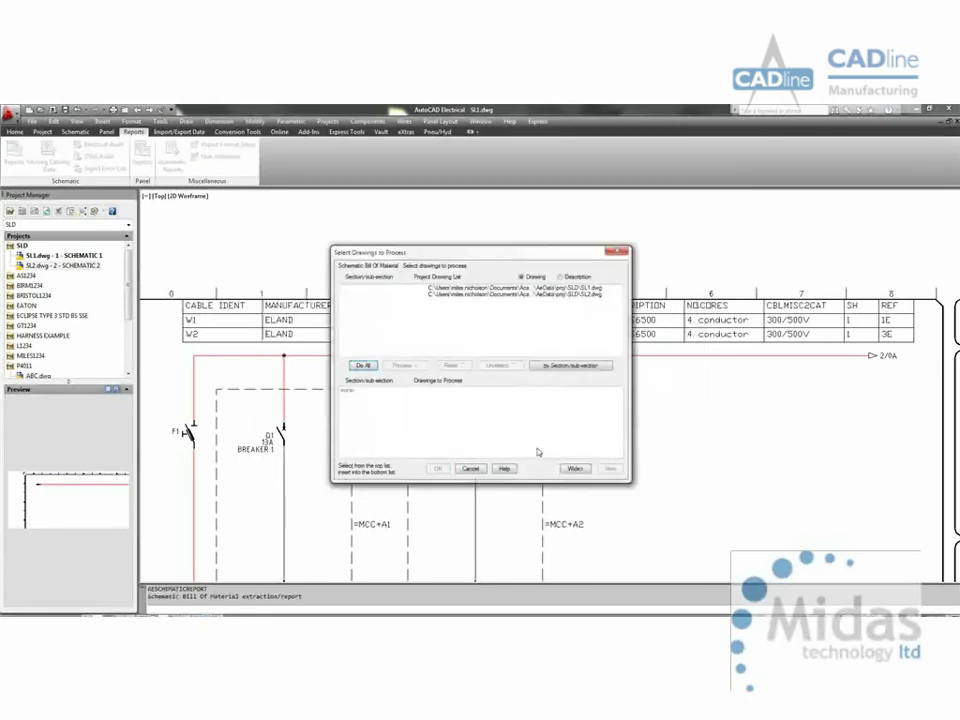
pyautogui.press('Return')
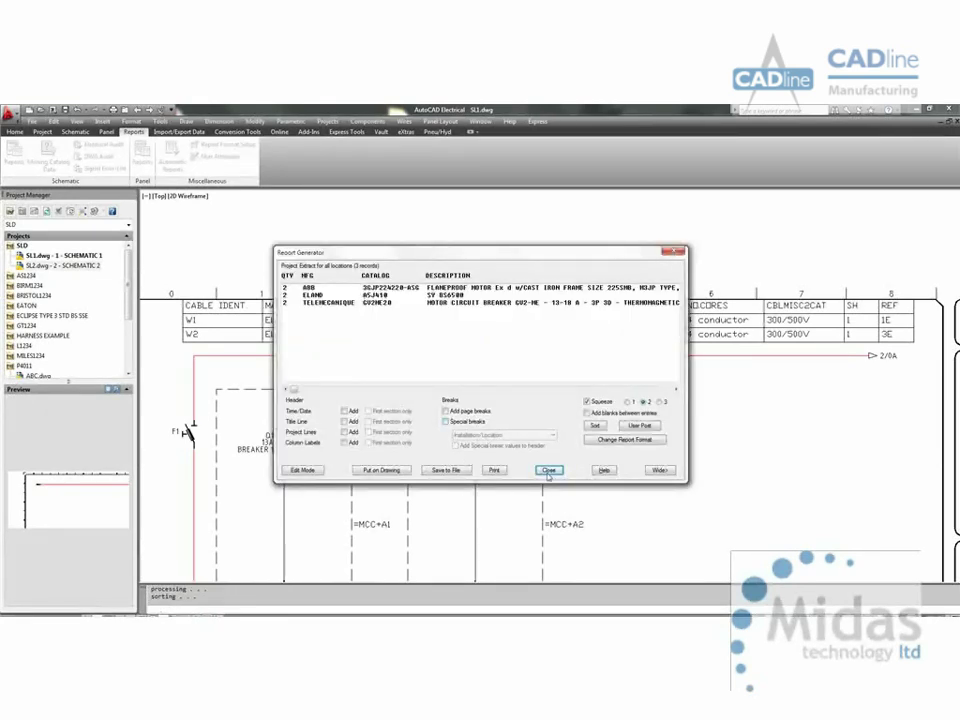
pyautogui.click(548, 471)
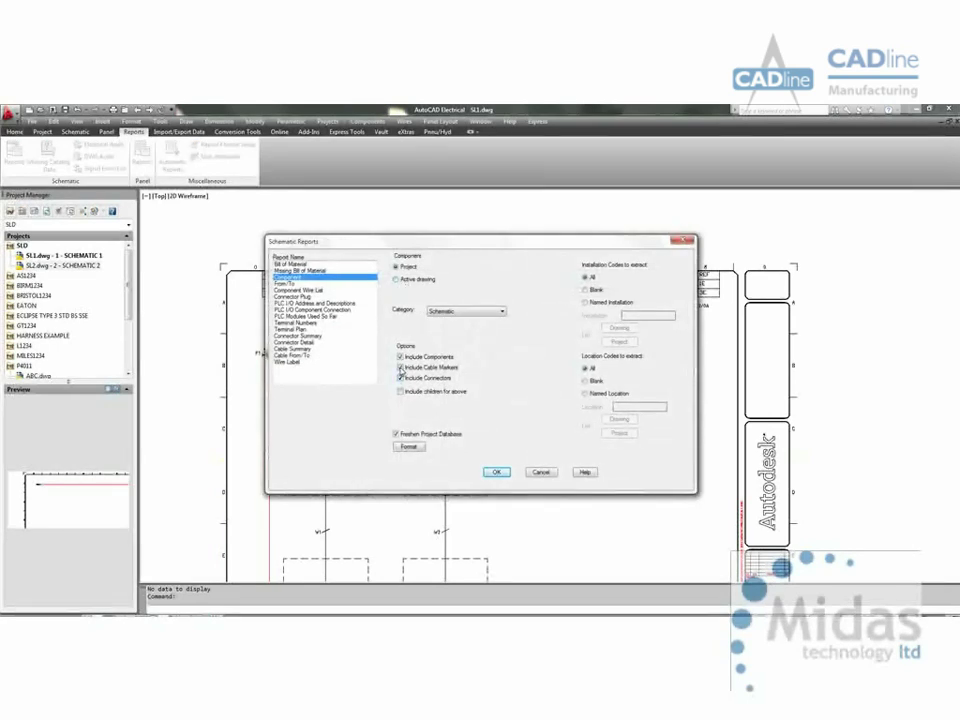
# Step: Run the Component report in Schematic category for the project's drawings, listing 9 tags
pyautogui.click(468, 311)
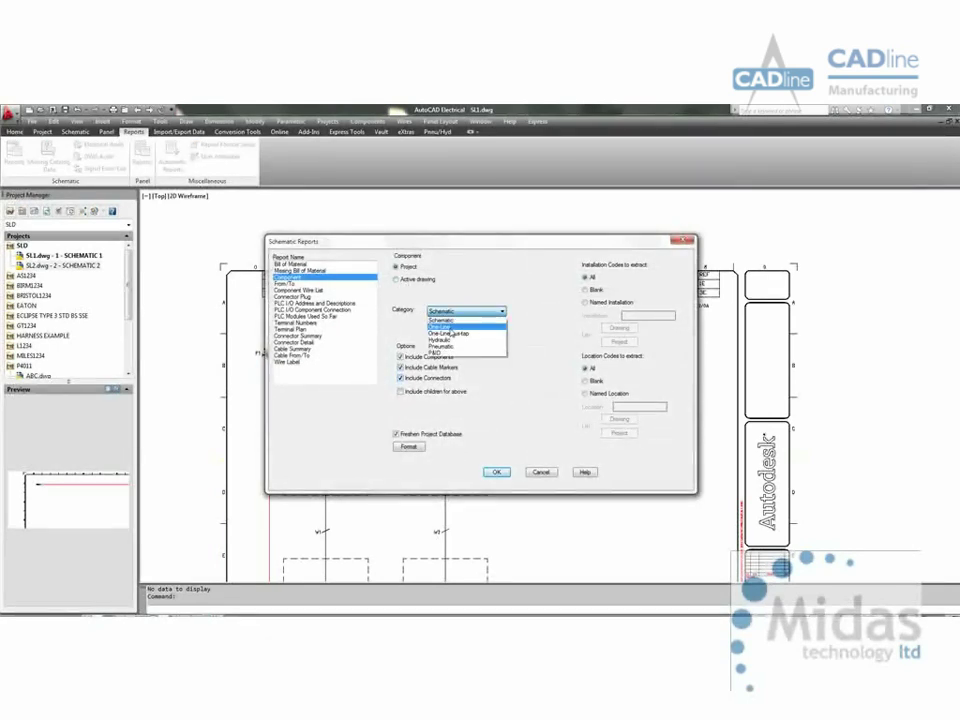
pyautogui.click(441, 320)
pyautogui.click(496, 471)
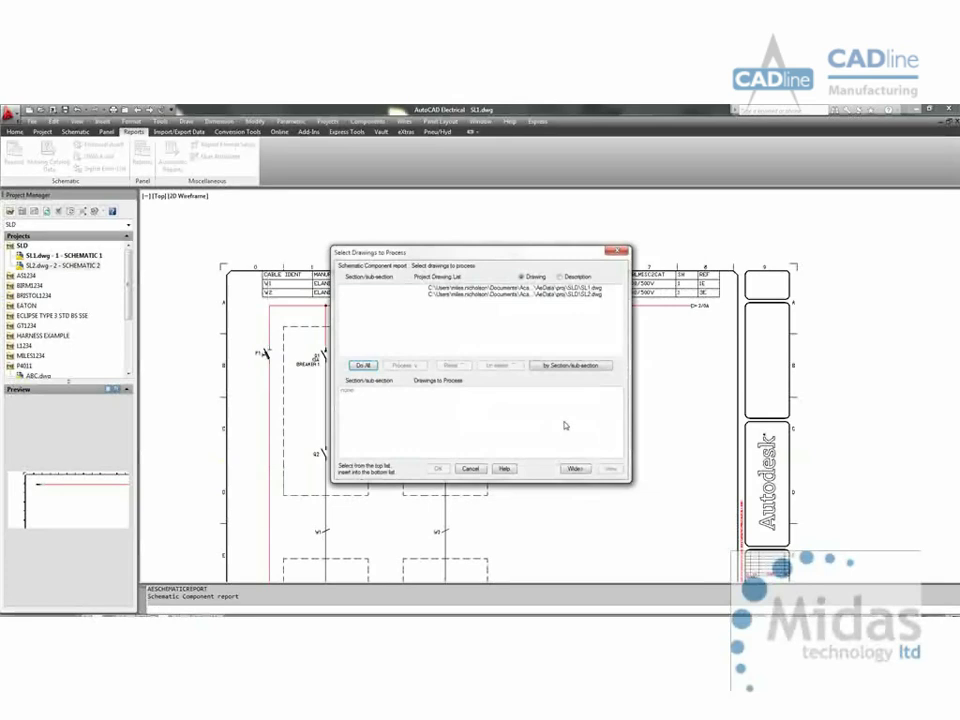
pyautogui.press('Return')
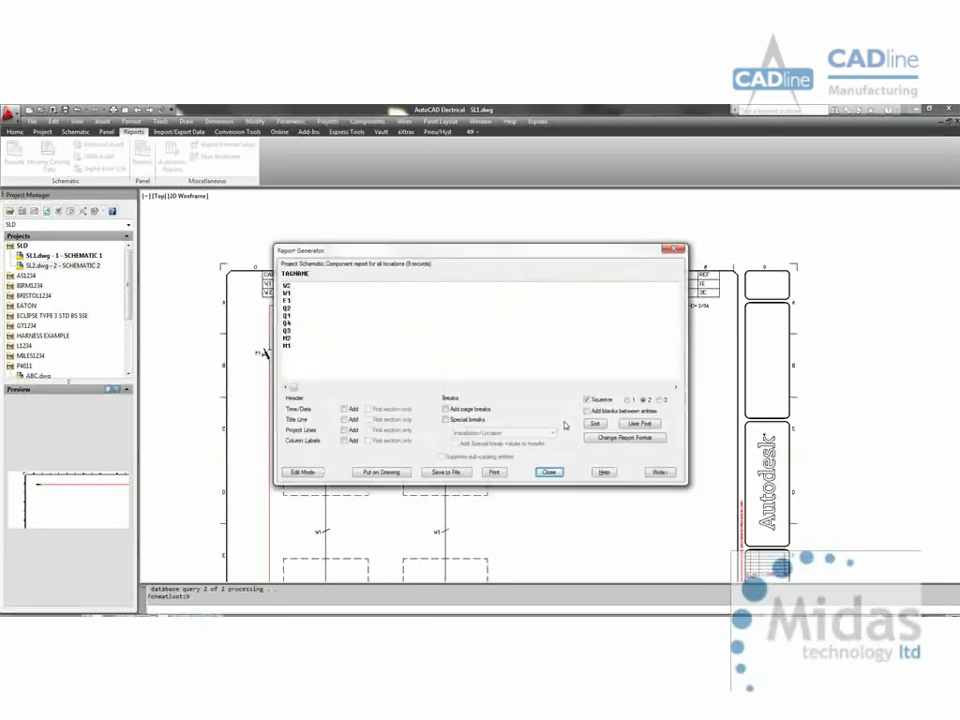